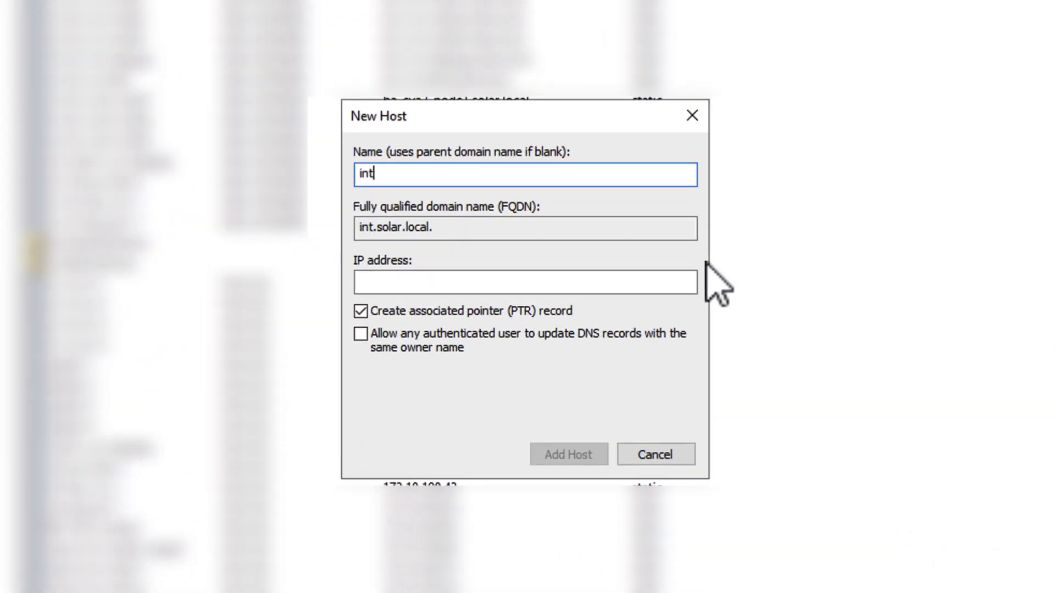
# Step: Add host intersight-cva at 172.18.198.87 with a PTR record in DNS Manager
pyautogui.press('Tab')
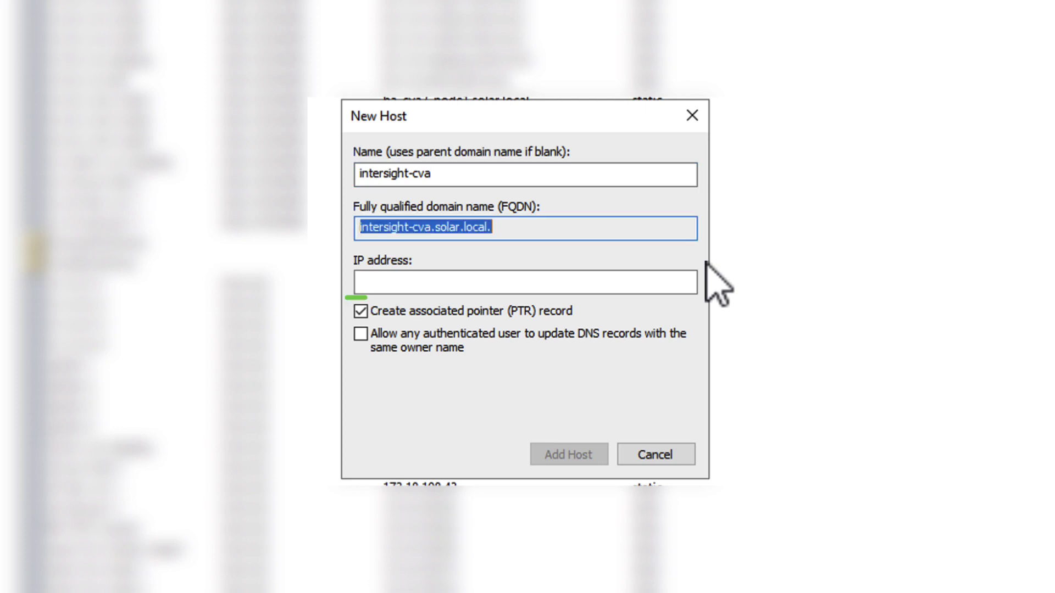
pyautogui.press('Tab')
pyautogui.write('172.18.198.7')
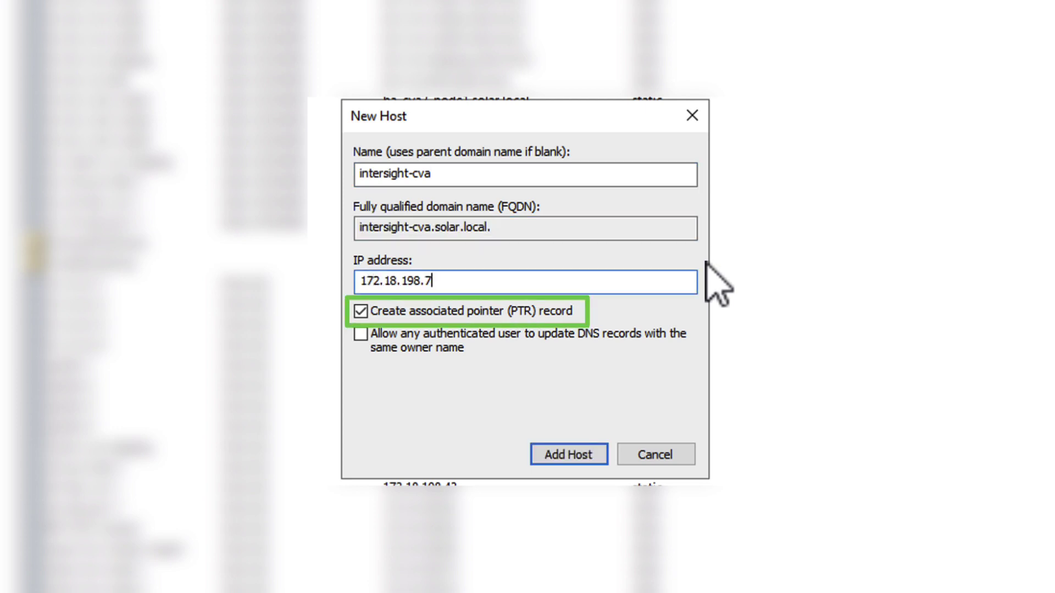
pyautogui.write('7')
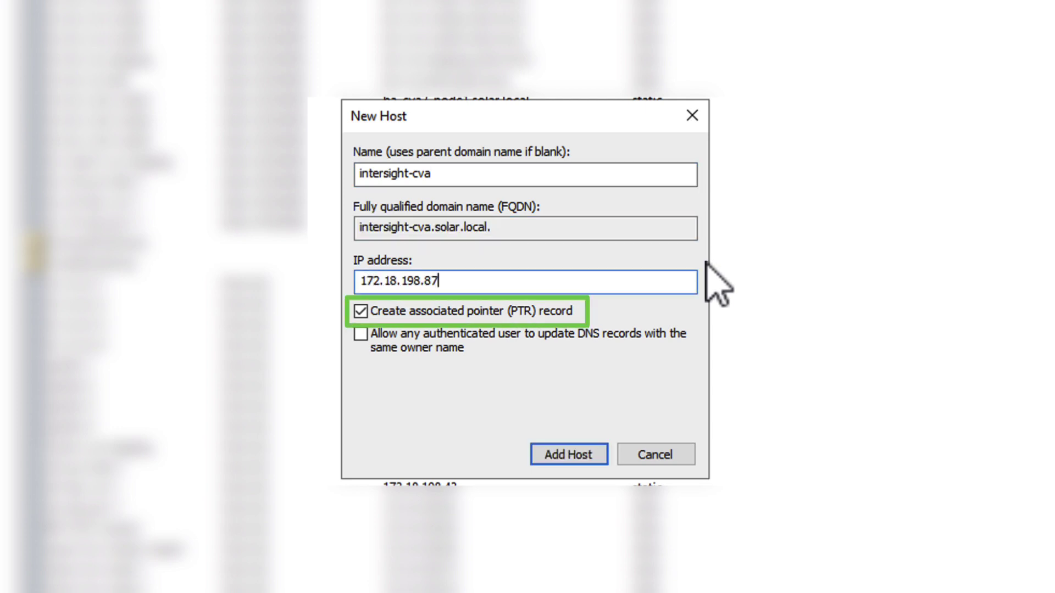
pyautogui.click(568, 459)
pyautogui.click(698, 378)
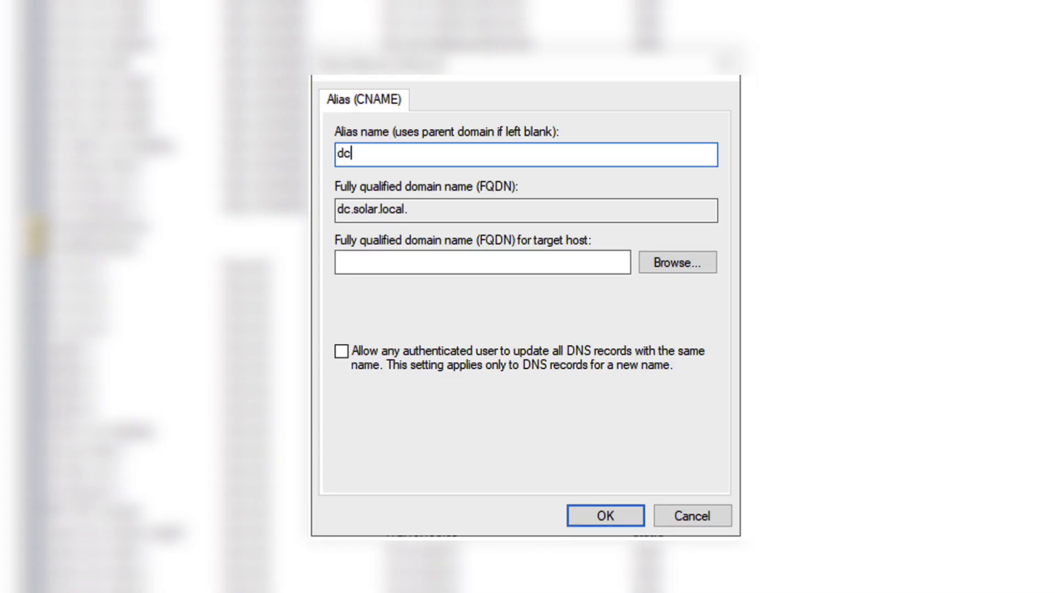
# Step: Create alias dc-intersight-cva targeting intersight-cva.solar.local
pyautogui.write('va')
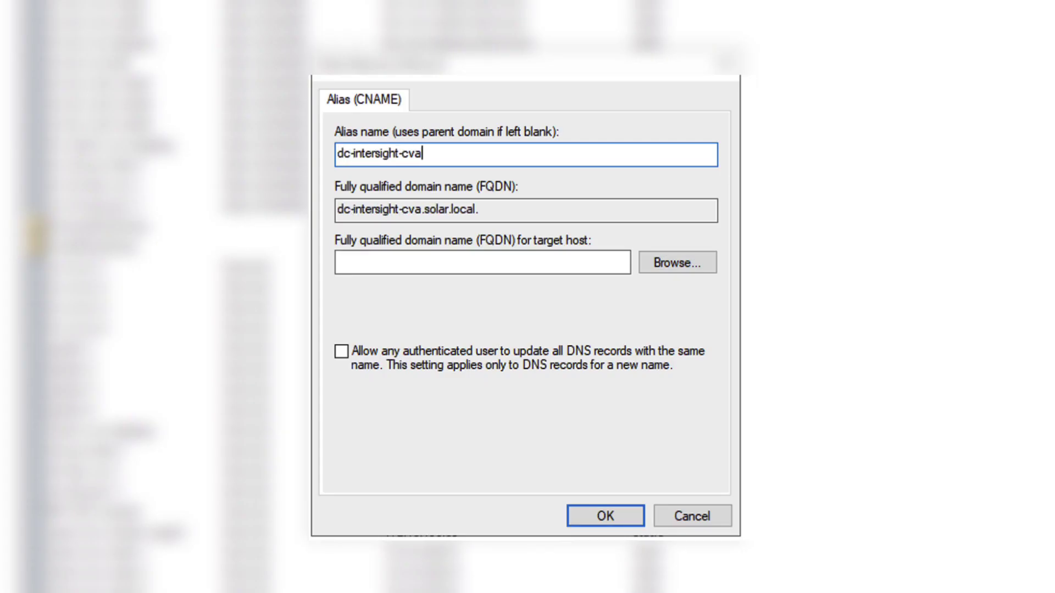
pyautogui.click(338, 262)
pyautogui.write('intersight-')
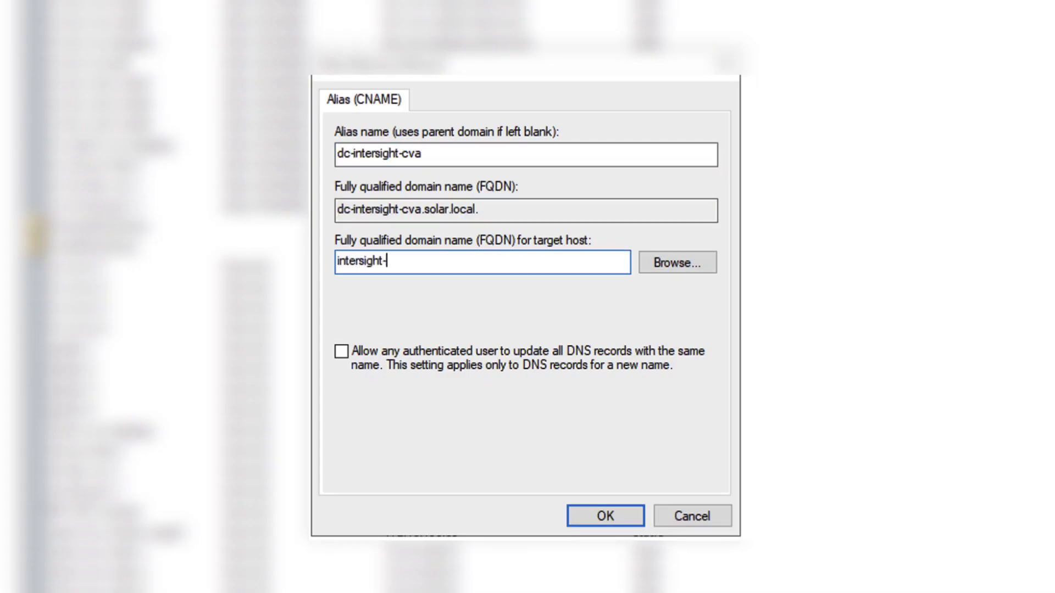
pyautogui.write('cva.solar.local')
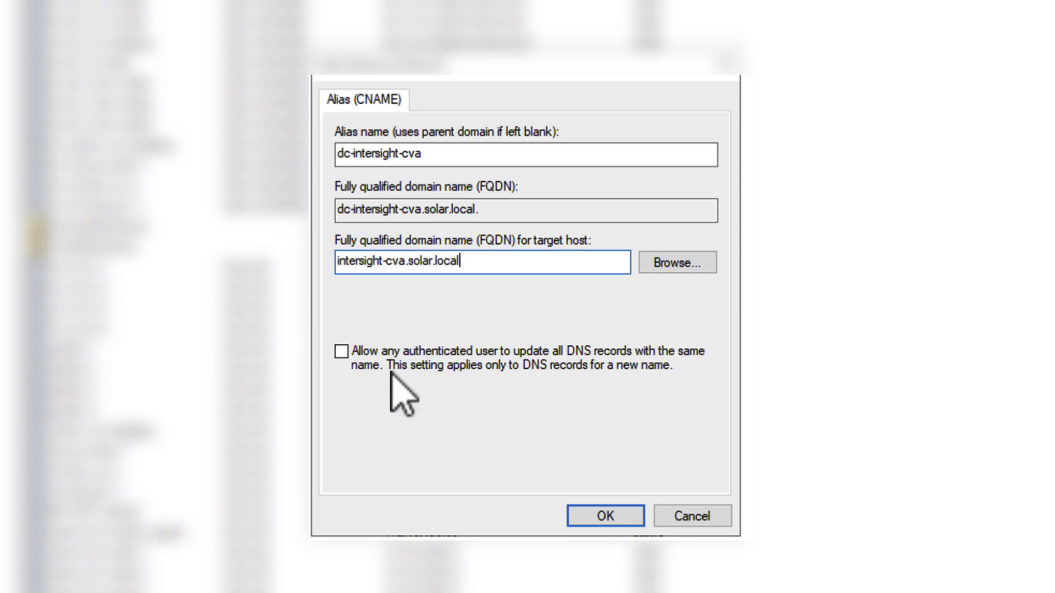
pyautogui.click(581, 514)
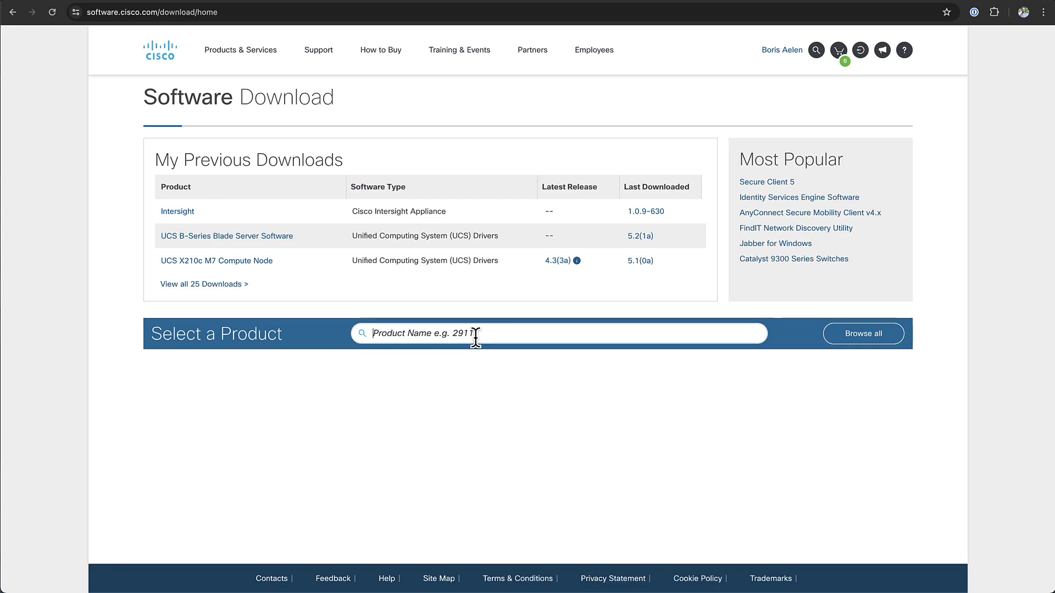
# Step: Search intersight and download the Intersight Appliance 1.0.9-630 vSphere .ova, accepting the general terms
pyautogui.write('intersight')
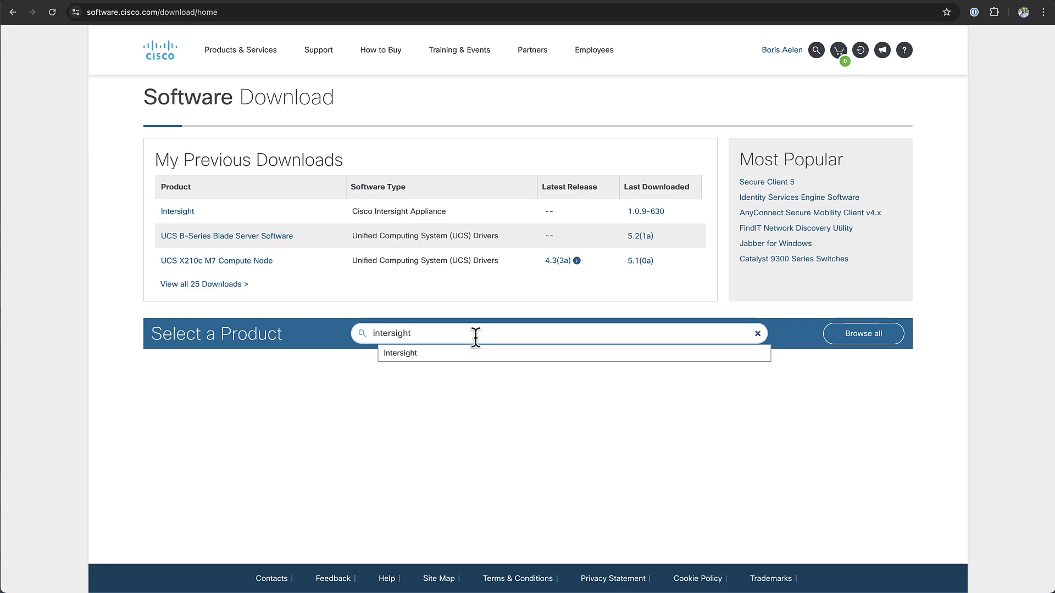
pyautogui.press('Return')
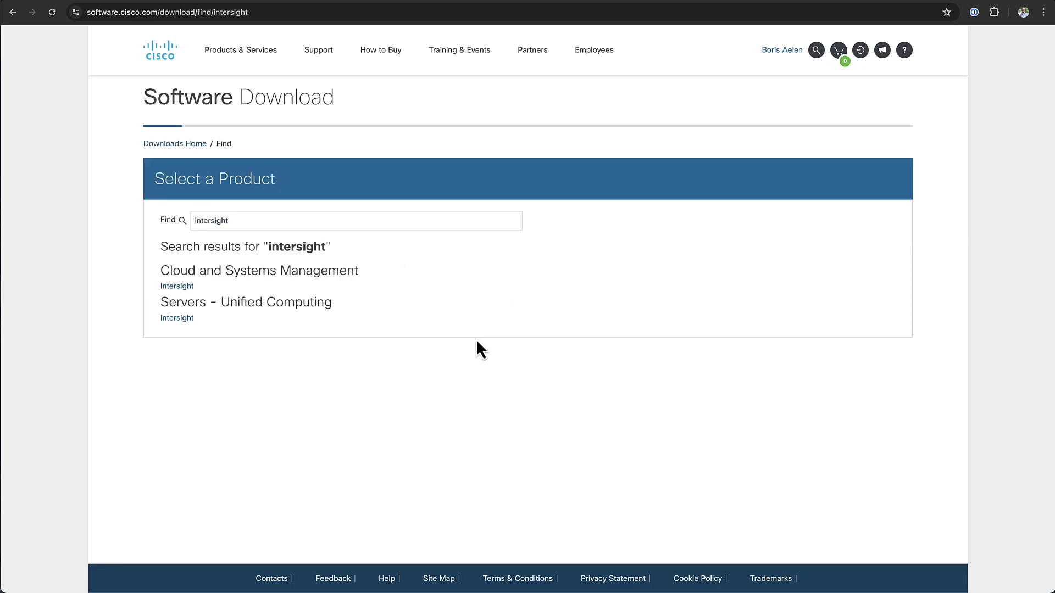
pyautogui.click(182, 286)
pyautogui.click(205, 190)
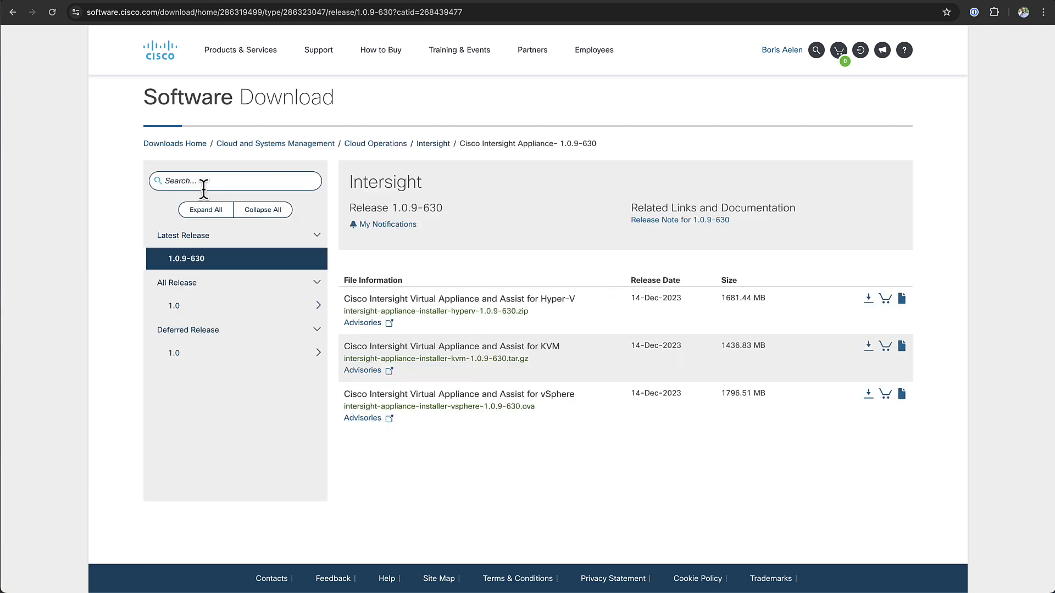
pyautogui.click(868, 395)
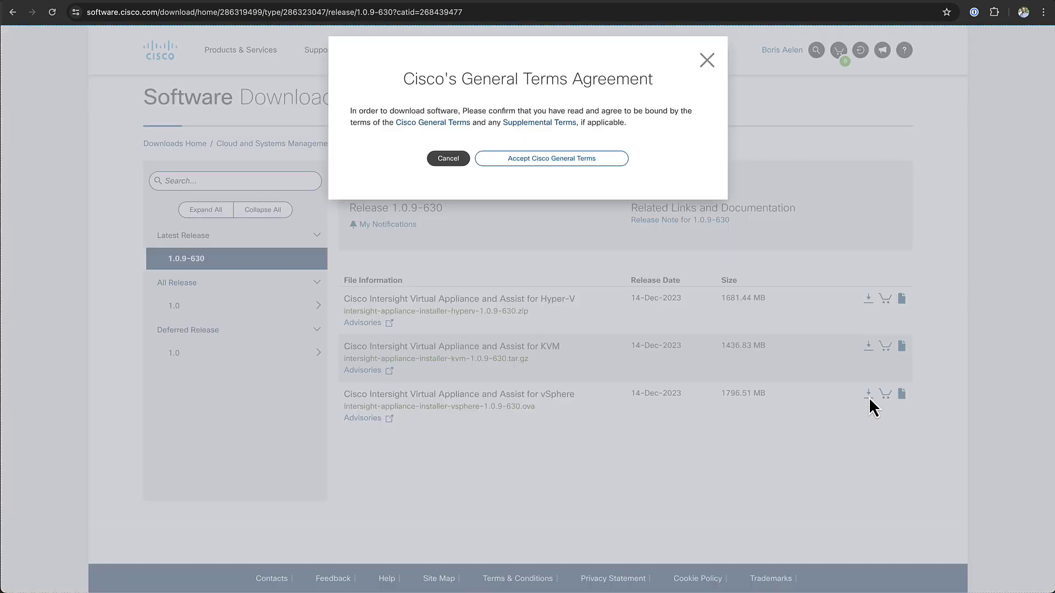
pyautogui.click(552, 163)
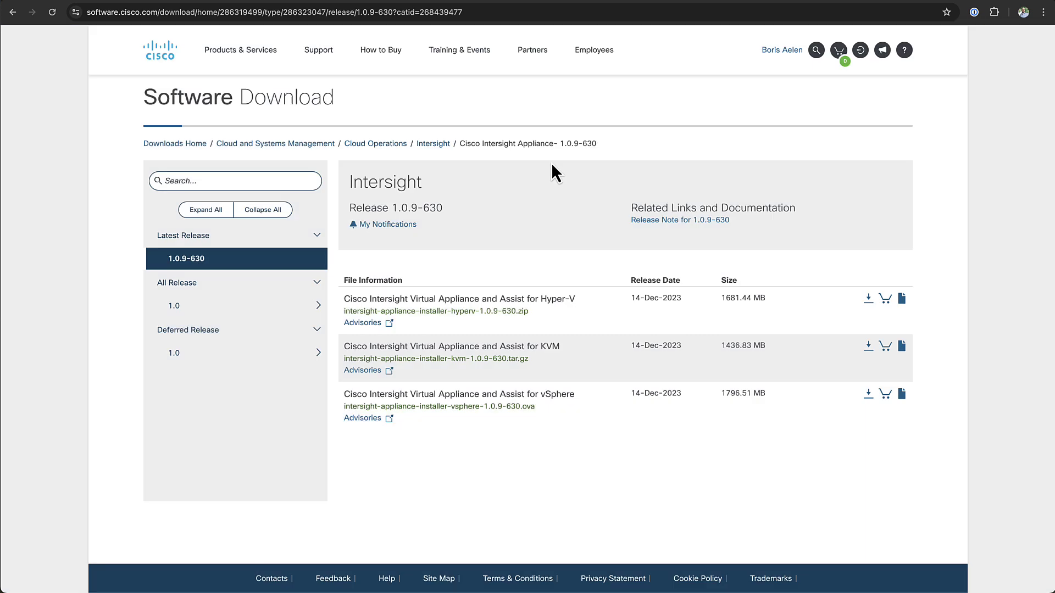
pyautogui.click(1003, 12)
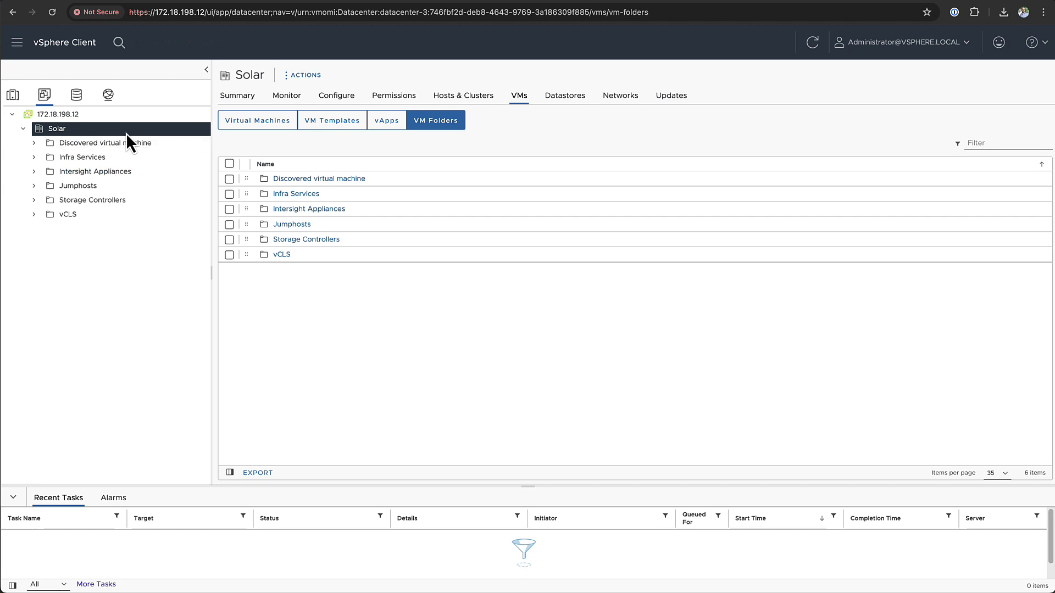
# Step: Deploy an OVF template into Solar from the pasted .ova URL, trusting the source certificate
pyautogui.rightClick(126, 133)
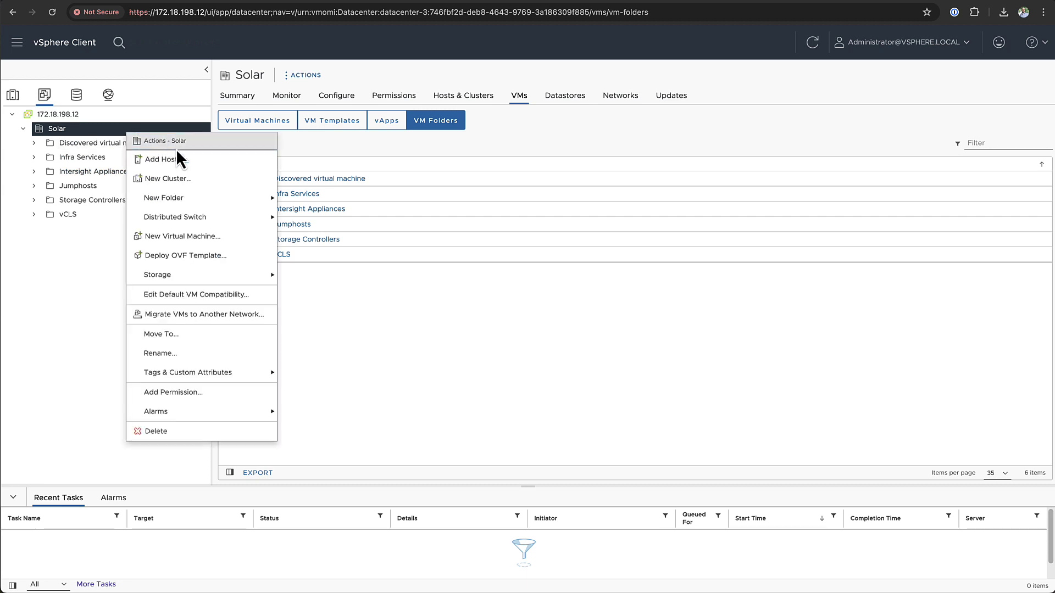
pyautogui.click(212, 261)
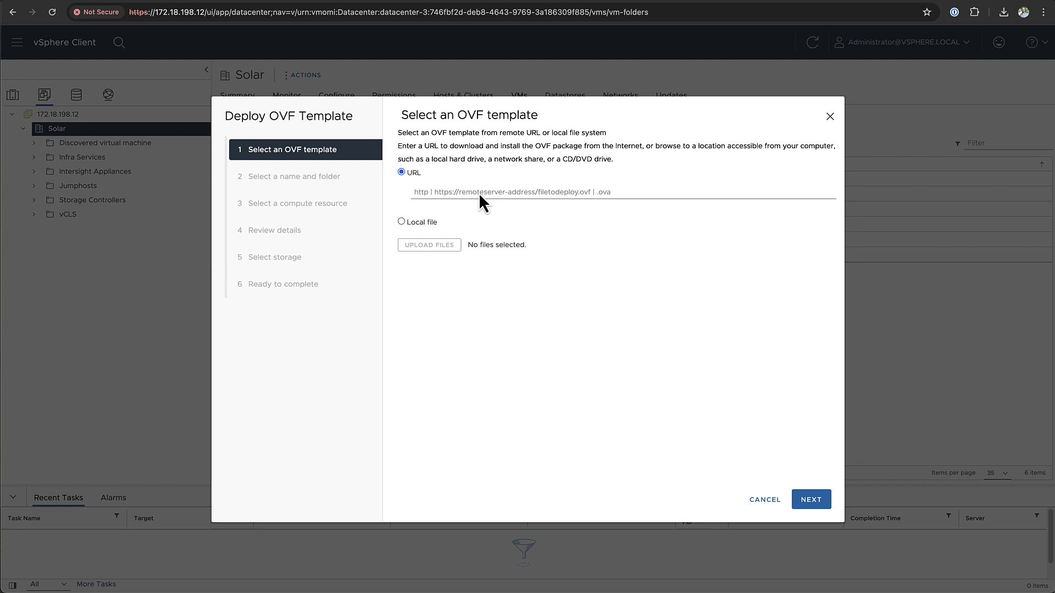
pyautogui.click(479, 193)
pyautogui.write('https://172.18.198.126/~baelen/images/intersight-appliance-installer-vsphere-1.0.9-630.ova')
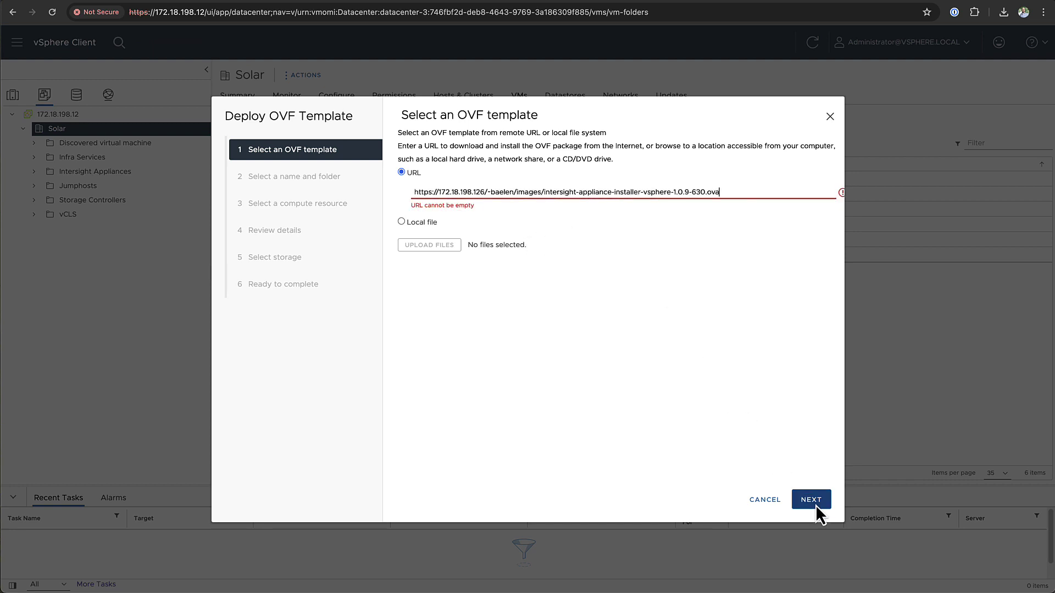
pyautogui.click(810, 500)
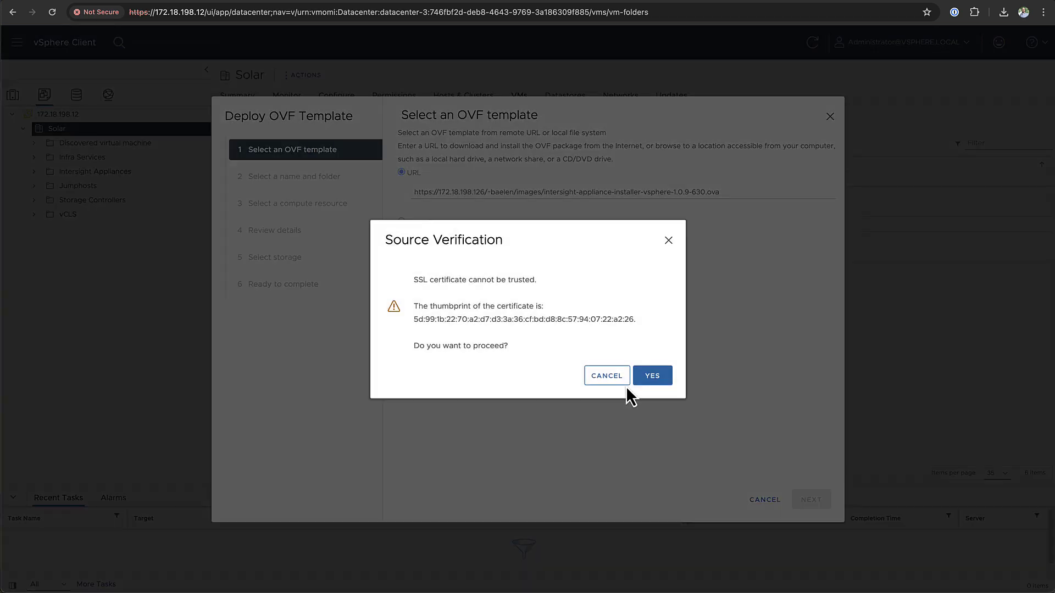
pyautogui.click(658, 378)
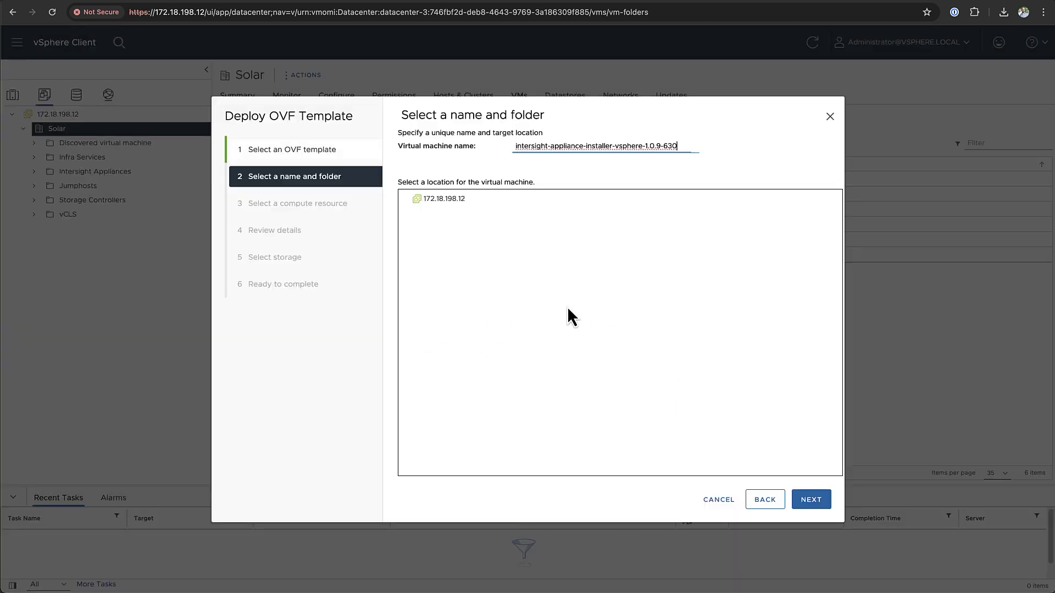
# Step: Name the VM intersight-cva in Solar and place it on Saturn
pyautogui.write('intersight-cva')
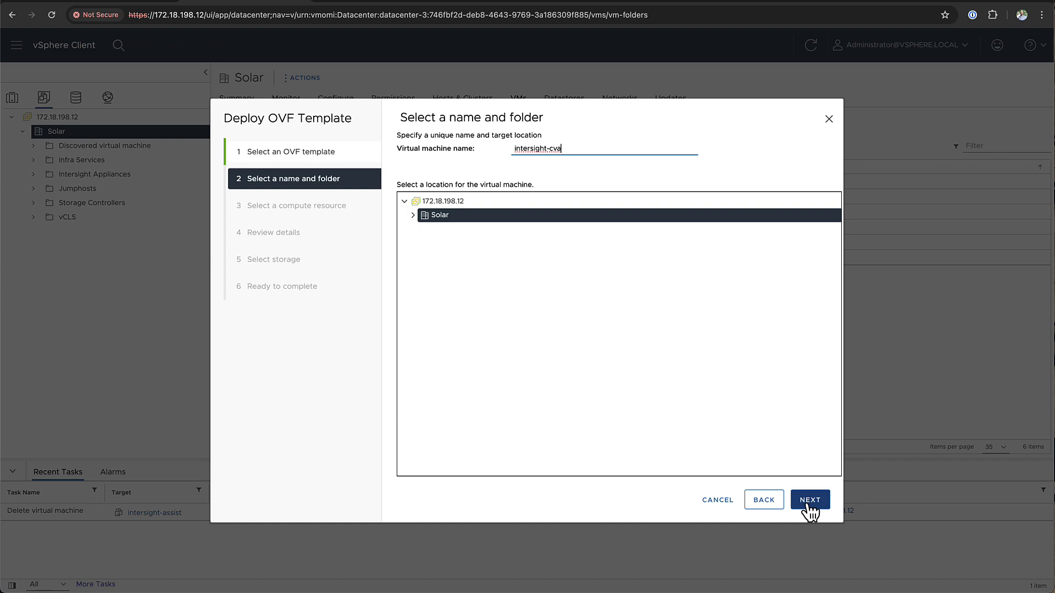
pyautogui.click(808, 501)
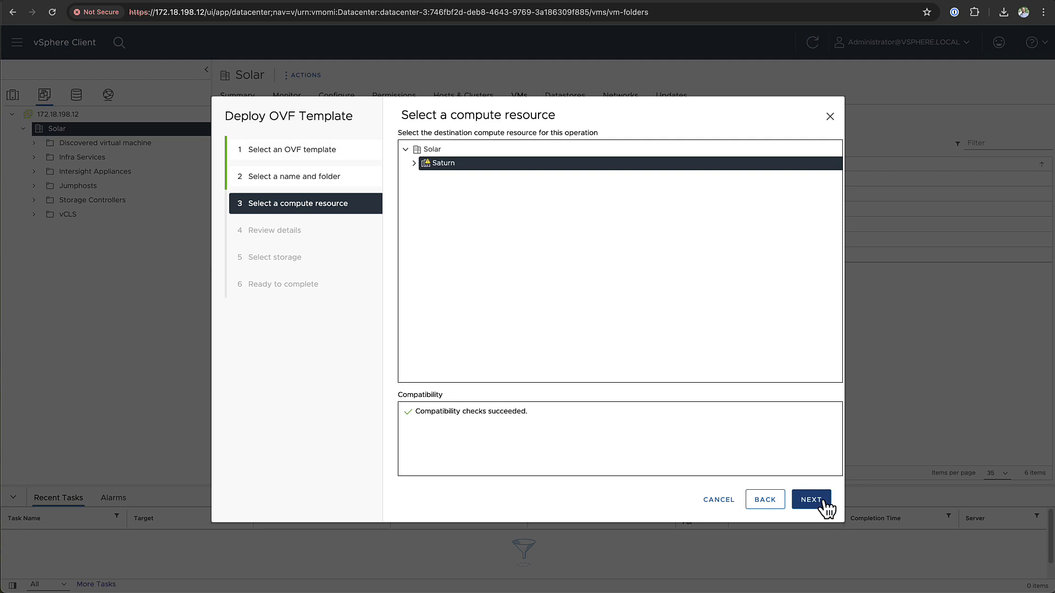
pyautogui.click(811, 500)
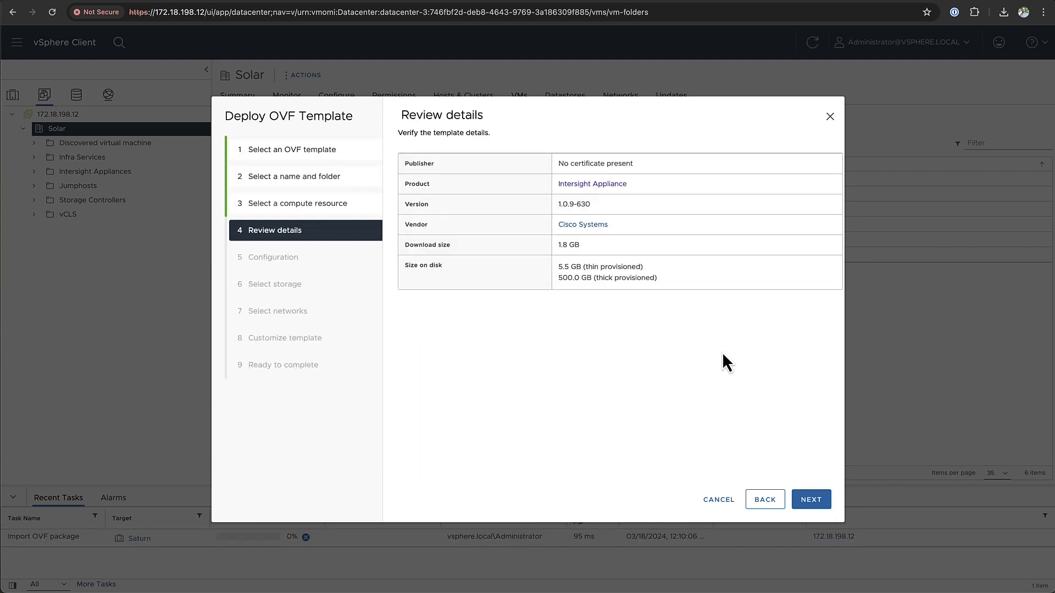
# Step: Choose the 24 CPU, 64GB RAM deployment configuration
pyautogui.click(811, 500)
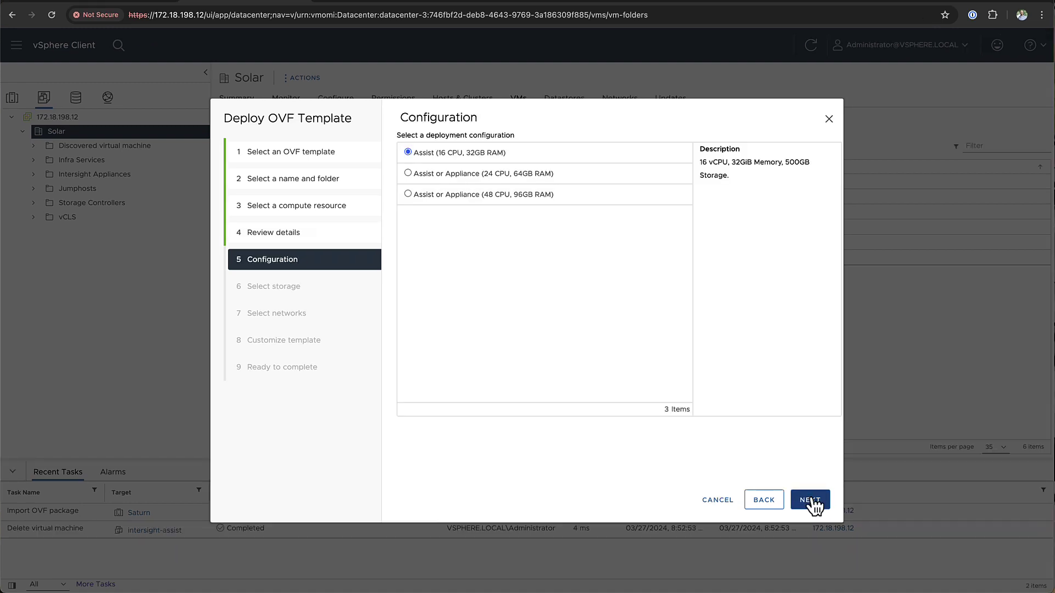
pyautogui.click(497, 175)
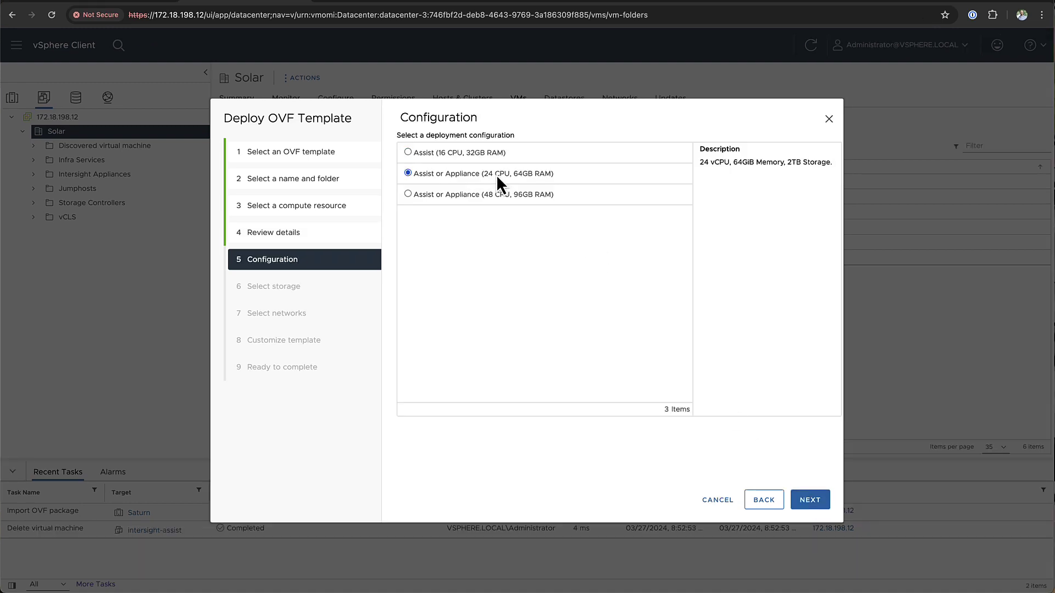
pyautogui.click(813, 501)
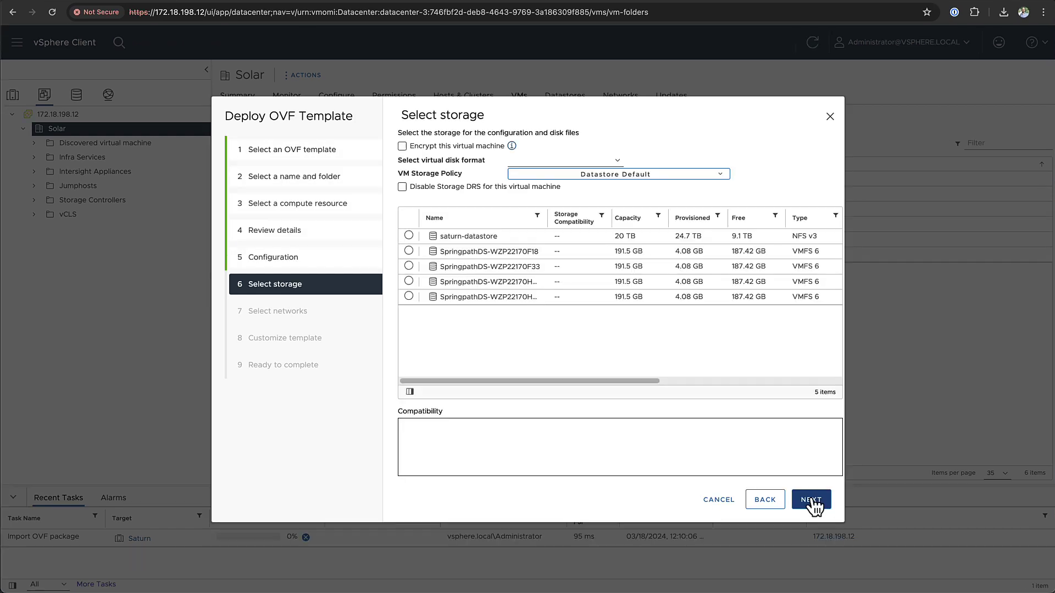
# Step: Store the VM on saturn-datastore with Thin Provision disk format
pyautogui.click(408, 235)
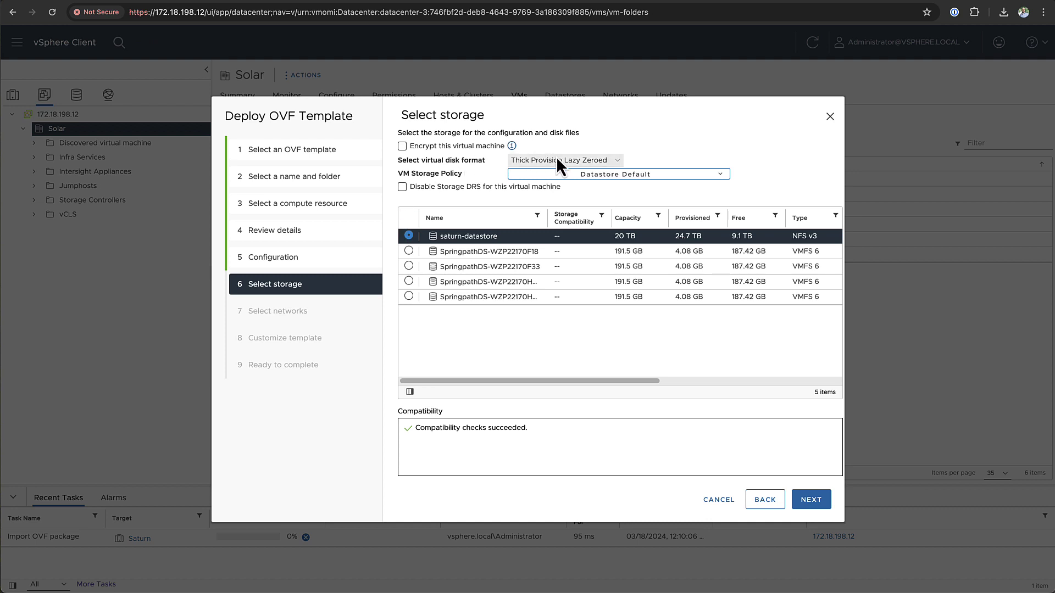
pyautogui.click(572, 163)
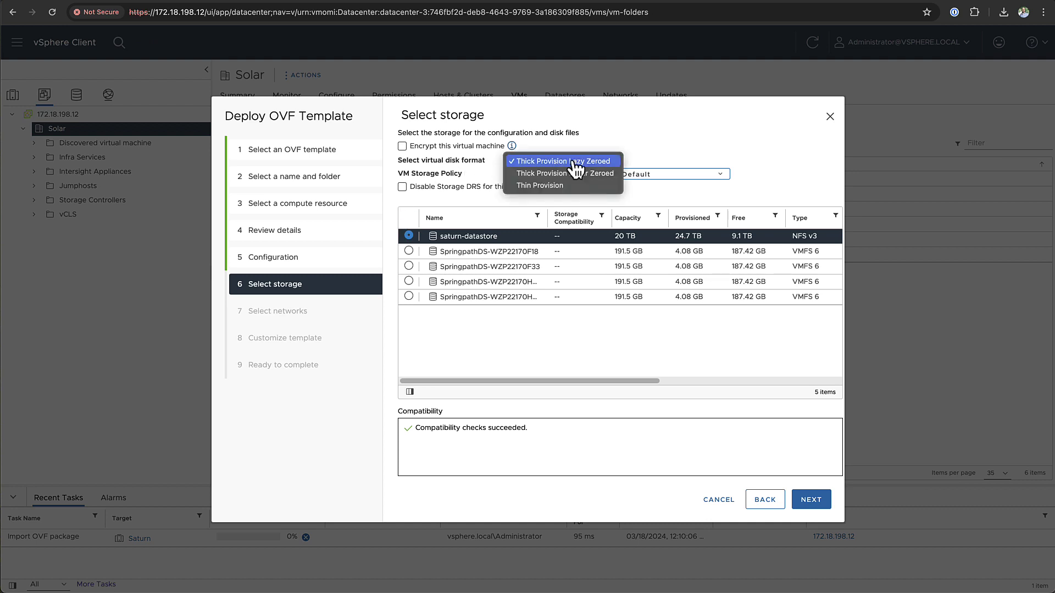
pyautogui.click(572, 187)
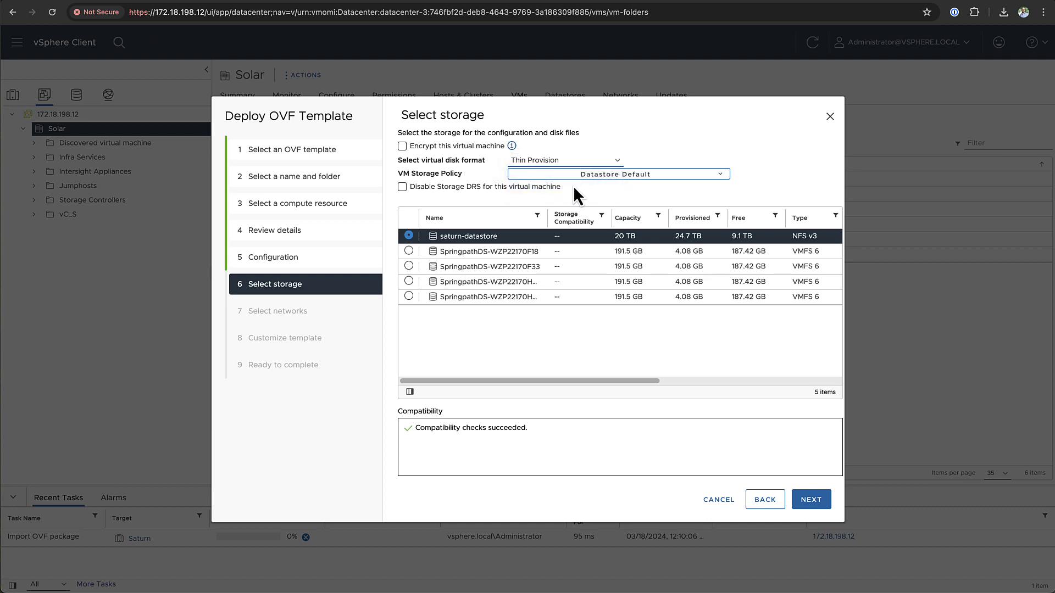
pyautogui.click(806, 501)
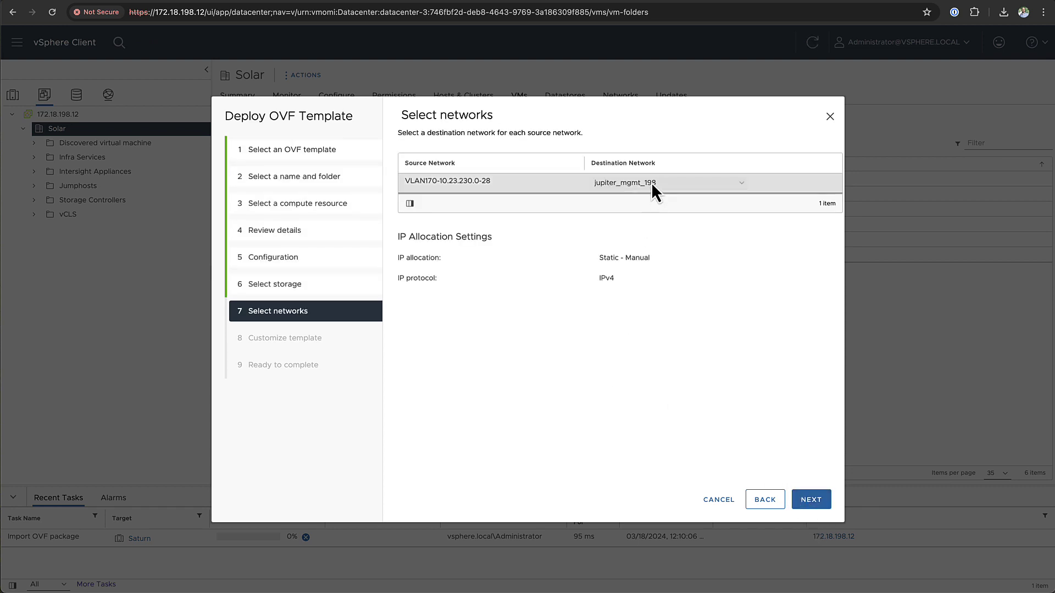
# Step: Map the destination network to jupiter_mgmt_198
pyautogui.click(667, 184)
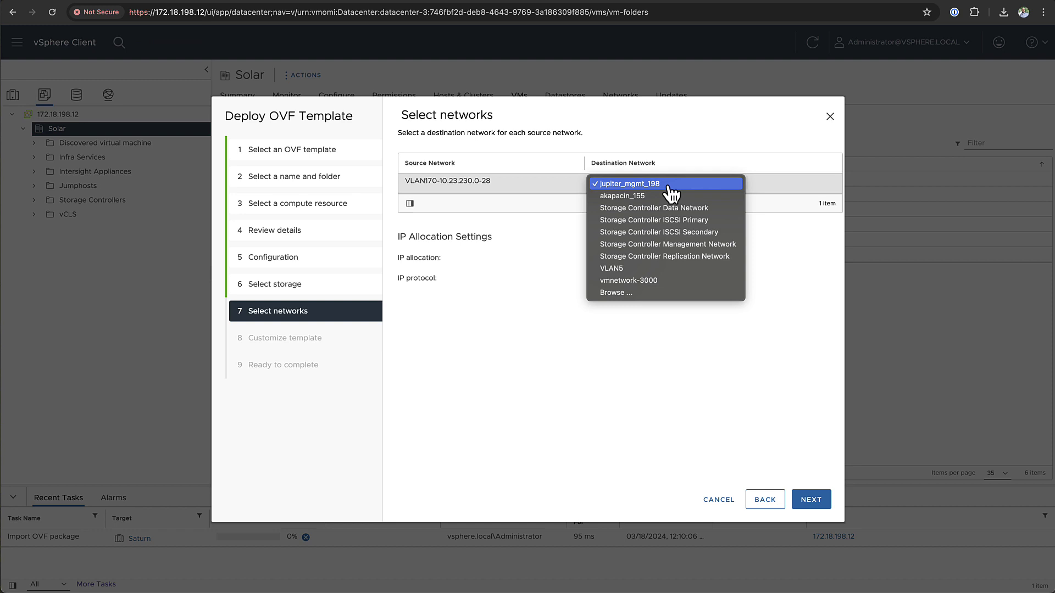
pyautogui.click(670, 187)
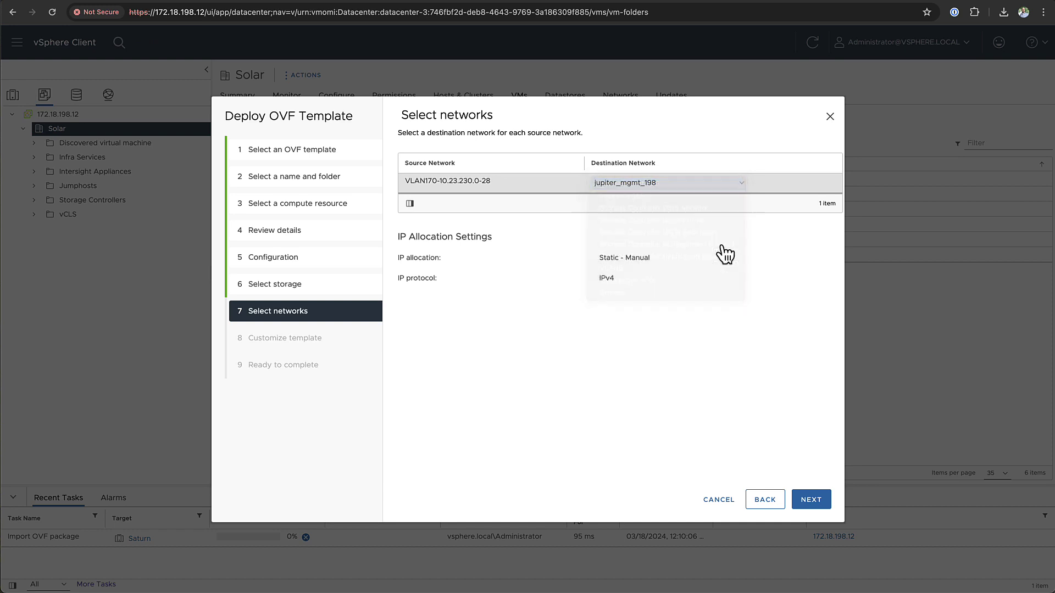
pyautogui.click(819, 503)
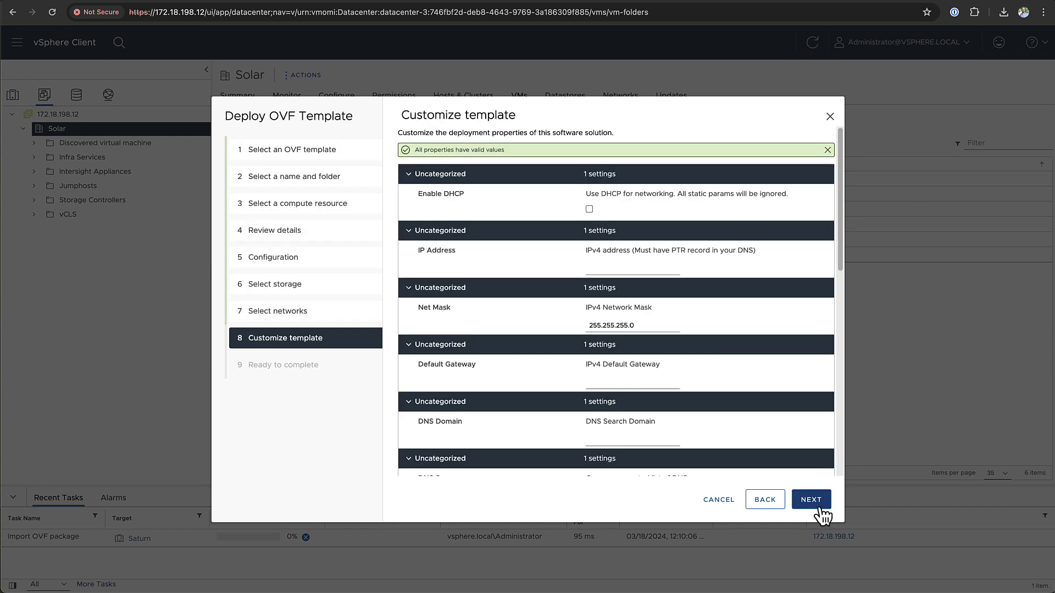
# Step: Enter IP 172.18.198.87, gateway 172.18.198.1 and DNS domain solar.local
pyautogui.click(622, 272)
pyautogui.write('172.18')
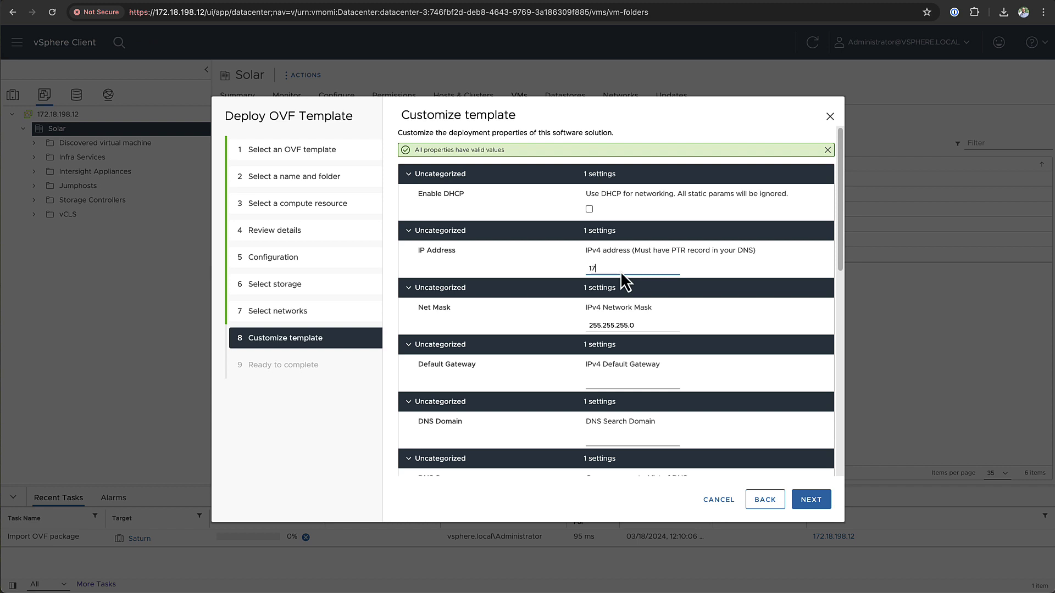
pyautogui.write('.198.87')
pyautogui.press('Tab')
pyautogui.press('Tab')
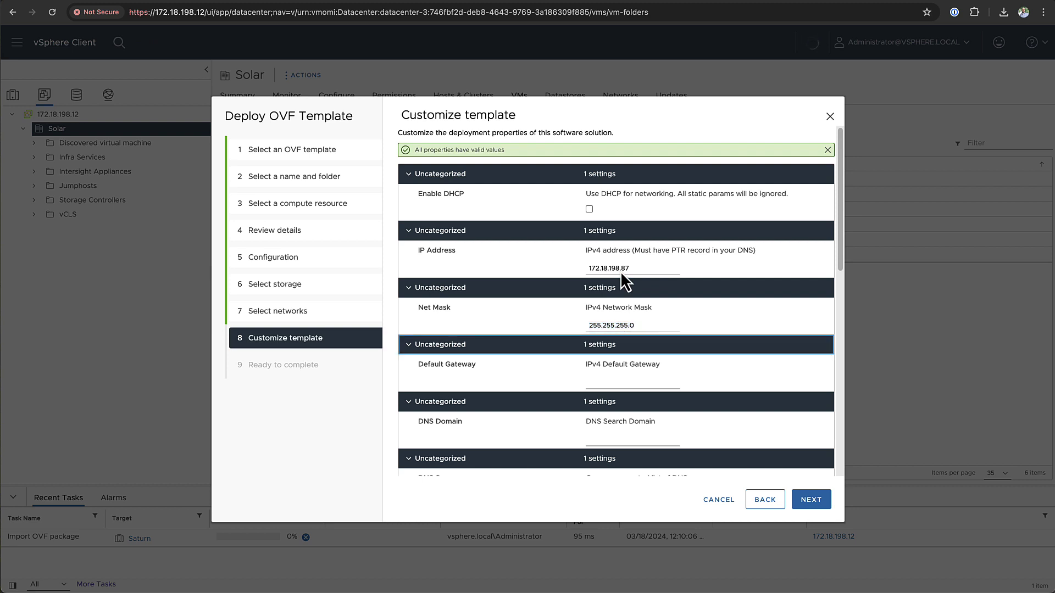
pyautogui.press('Tab')
pyautogui.write('172.18.198')
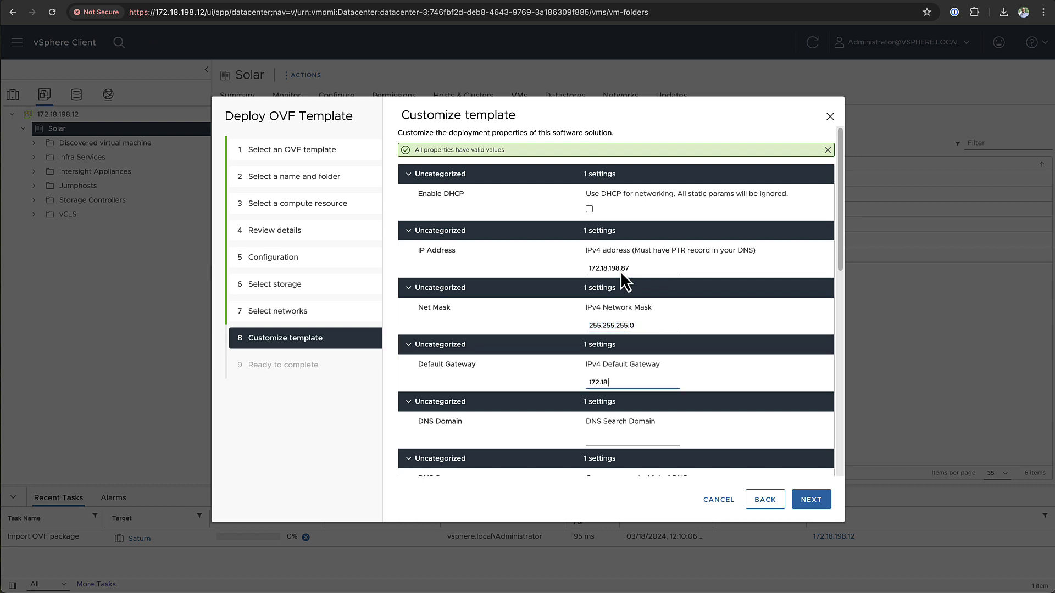
pyautogui.press('Tab')
pyautogui.press('Tab')
pyautogui.write('solar.local')
pyautogui.press('Tab')
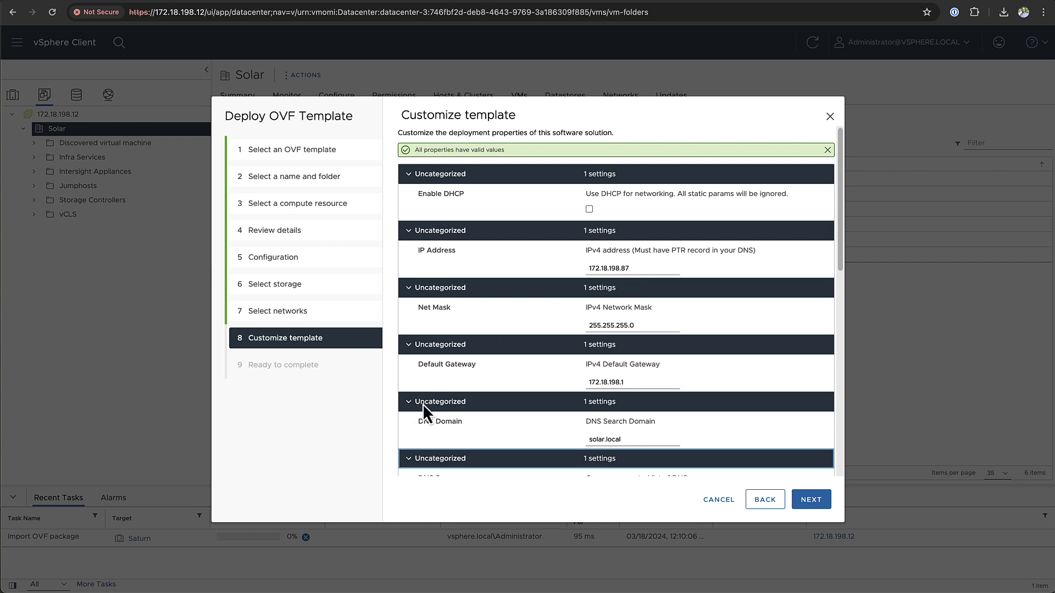
# Step: Set DNS server 172.18.198.10 and enter the admin password and its confirmation
pyautogui.scroll(-6, 641, 361)
pyautogui.scroll(1, 641, 360)
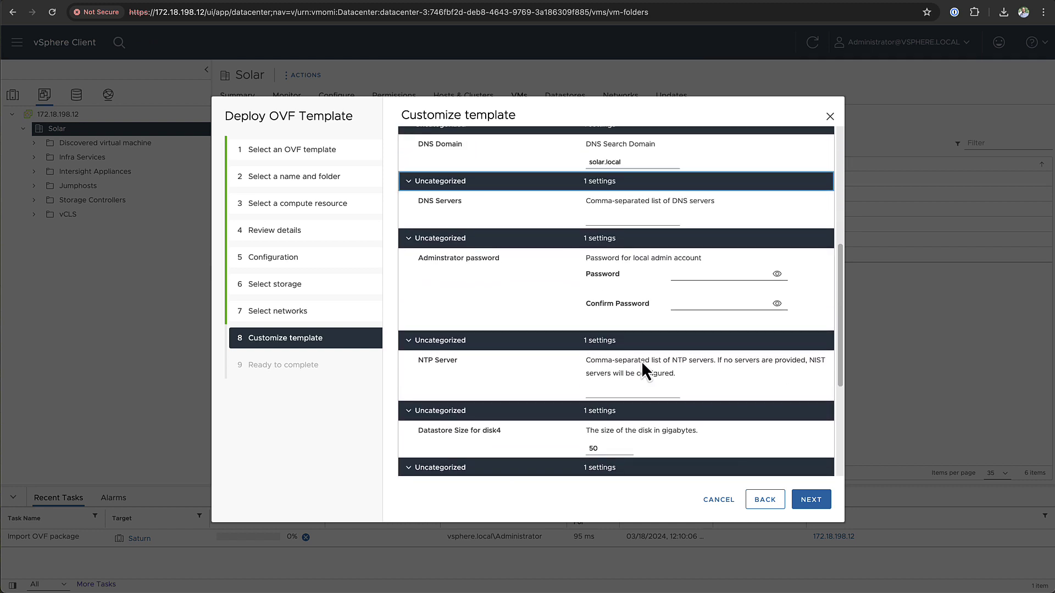
pyautogui.click(626, 231)
pyautogui.write('10.')
pyautogui.press('BackSpace')
pyautogui.press('BackSpace')
pyautogui.press('BackSpace')
pyautogui.write('172.18.198.10')
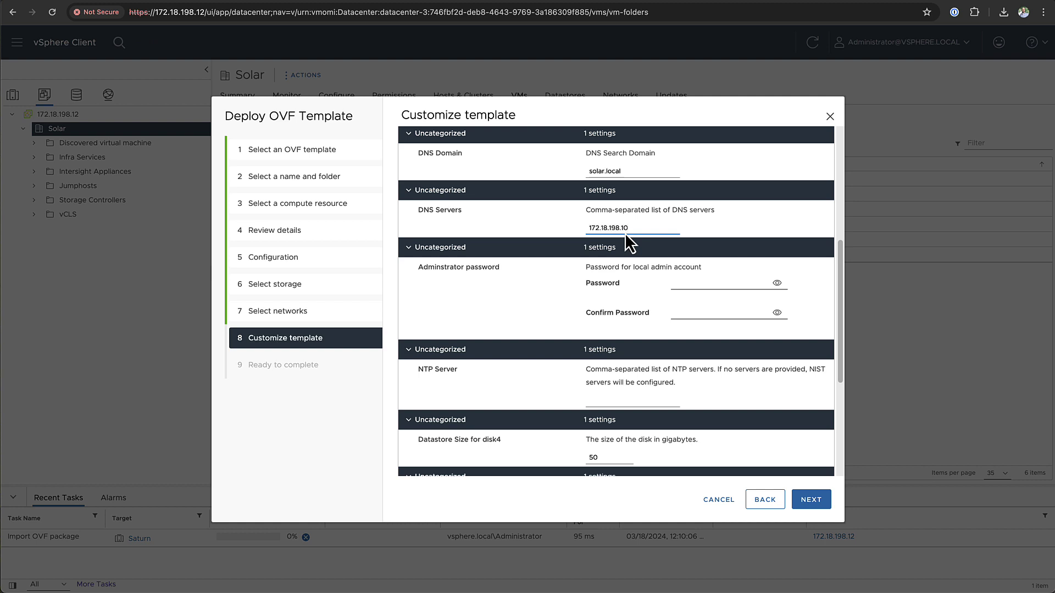
pyautogui.press('Tab')
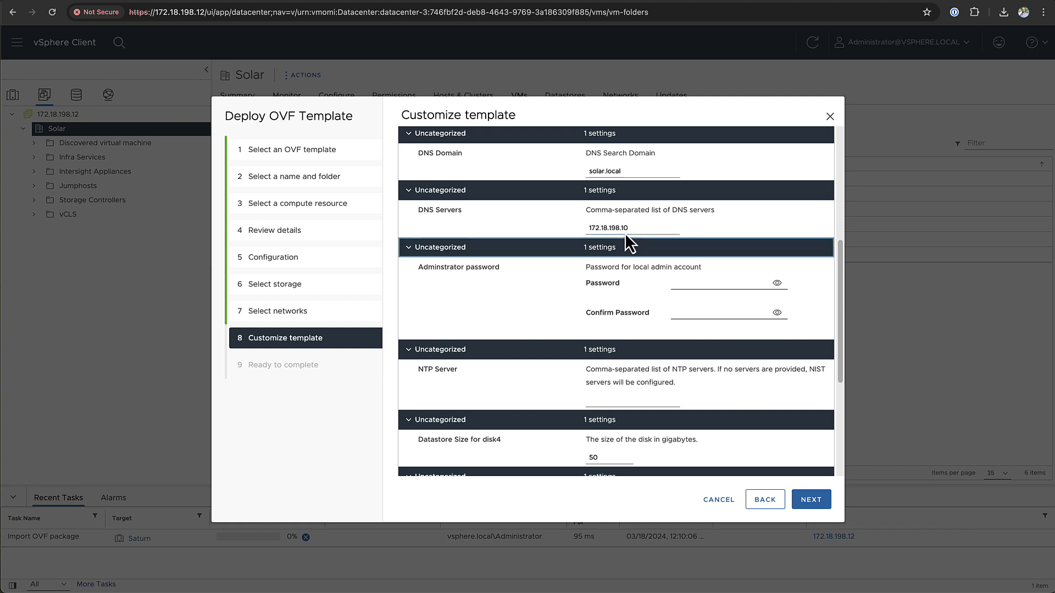
pyautogui.write('*************')
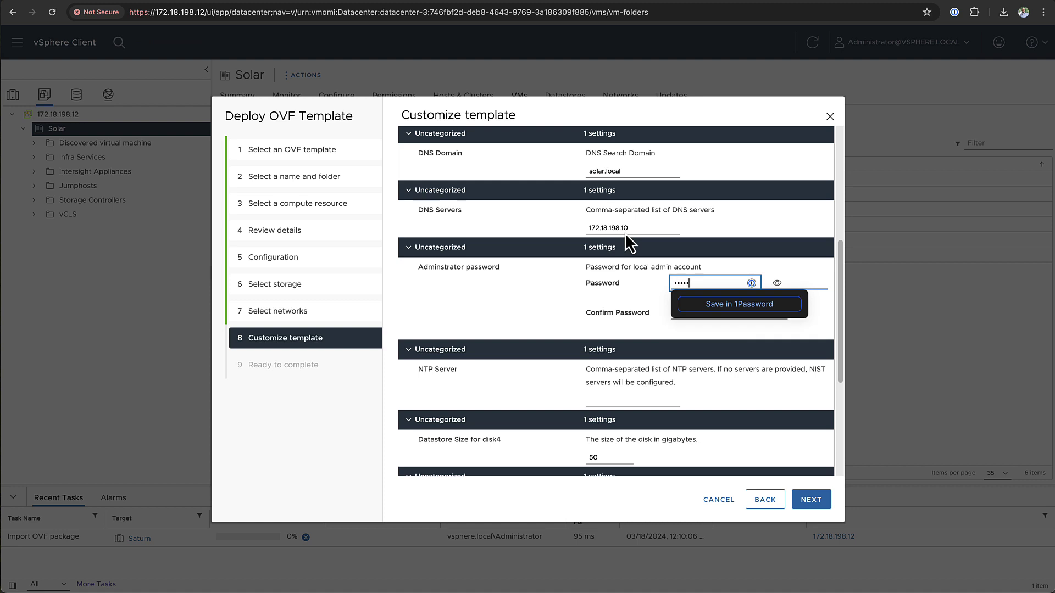
pyautogui.press('Tab')
pyautogui.press('Tab')
pyautogui.write('*************')
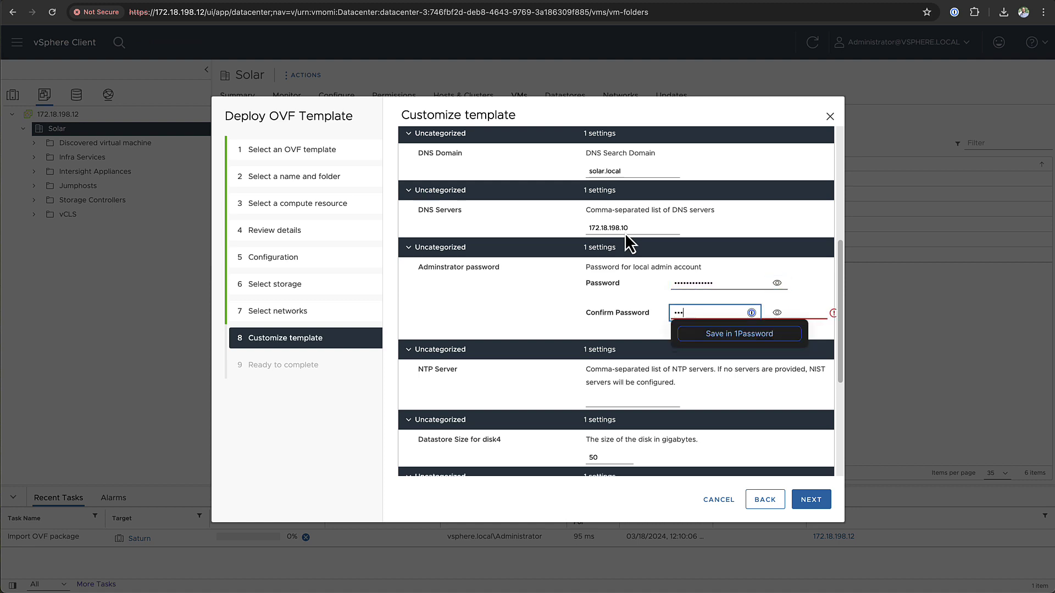
pyautogui.press('Tab')
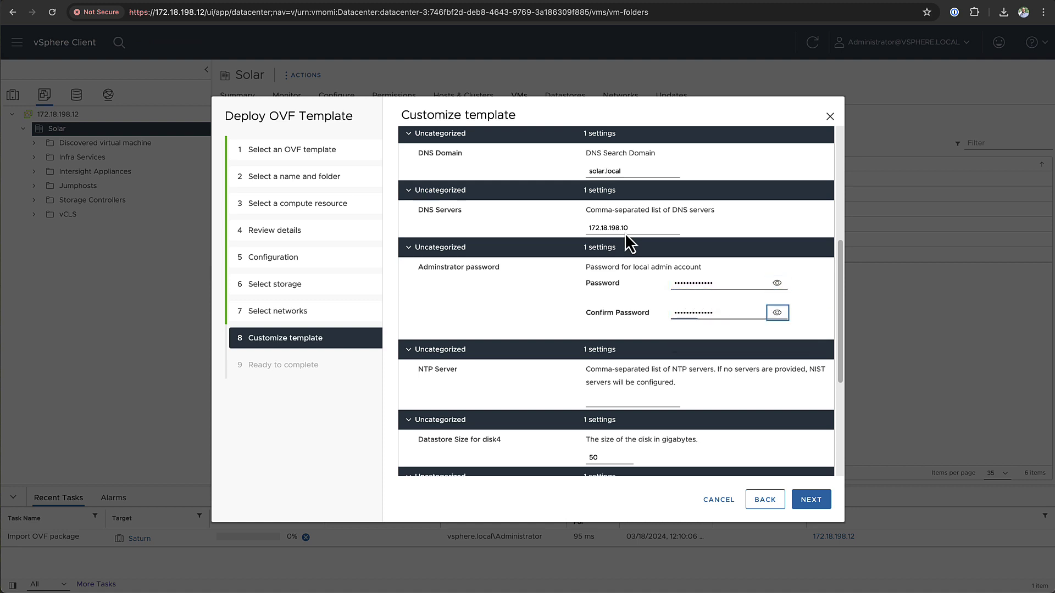
# Step: Set NTP server ntp.esl.cisco.com and advance to Ready to complete
pyautogui.press('Tab')
pyautogui.write('ntp.esl.cisco.com')
pyautogui.press('Tab')
pyautogui.press('Tab')
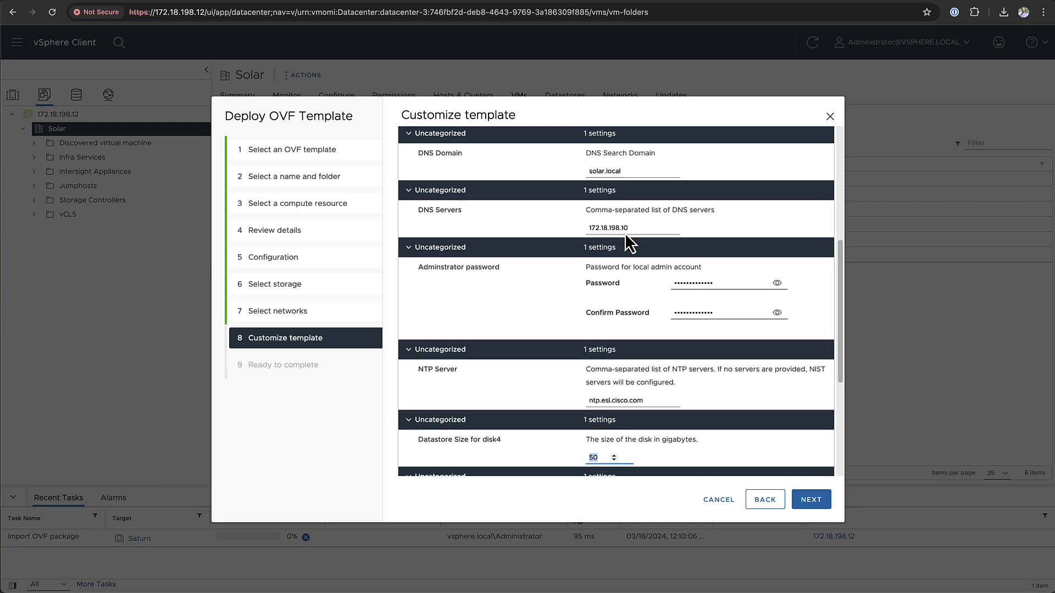
pyautogui.scroll(-3, 632, 308)
pyautogui.scroll(-5, 659, 331)
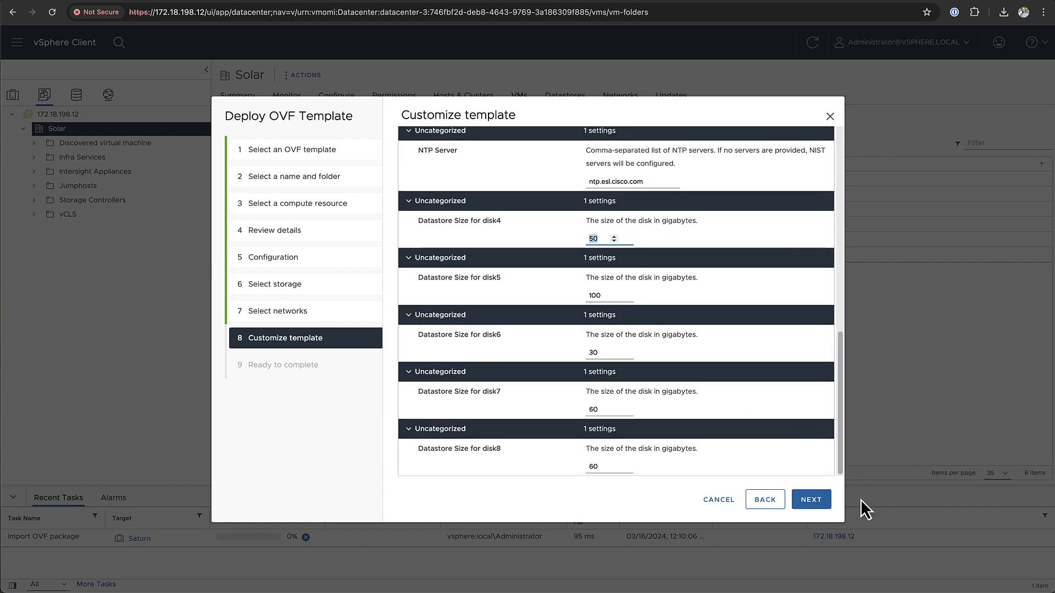
pyautogui.click(811, 500)
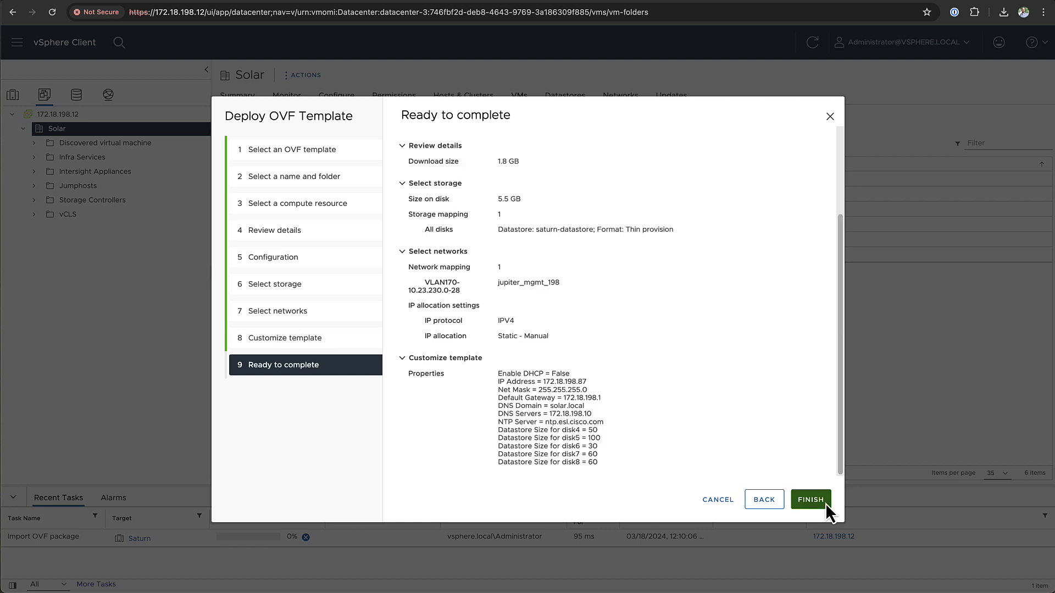
# Step: Finish the wizard to start deploying intersight-cva
pyautogui.click(825, 503)
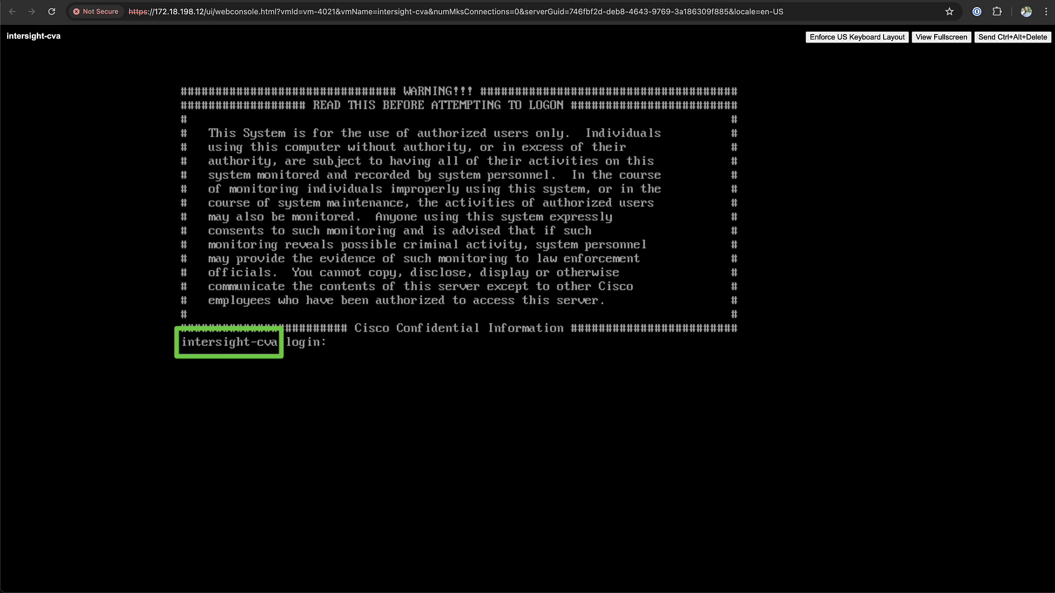
# Step: Log in to the appliance console as admin and run the connectivity test (option 3)
pyautogui.write('admin')
pyautogui.press('Return')
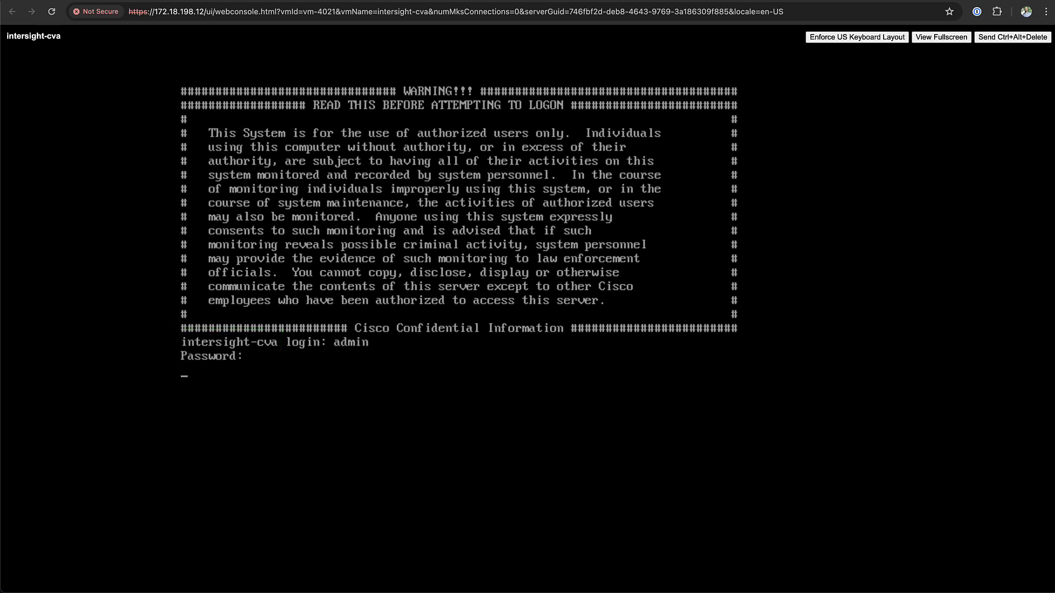
pyautogui.write('3')
pyautogui.press('Return')
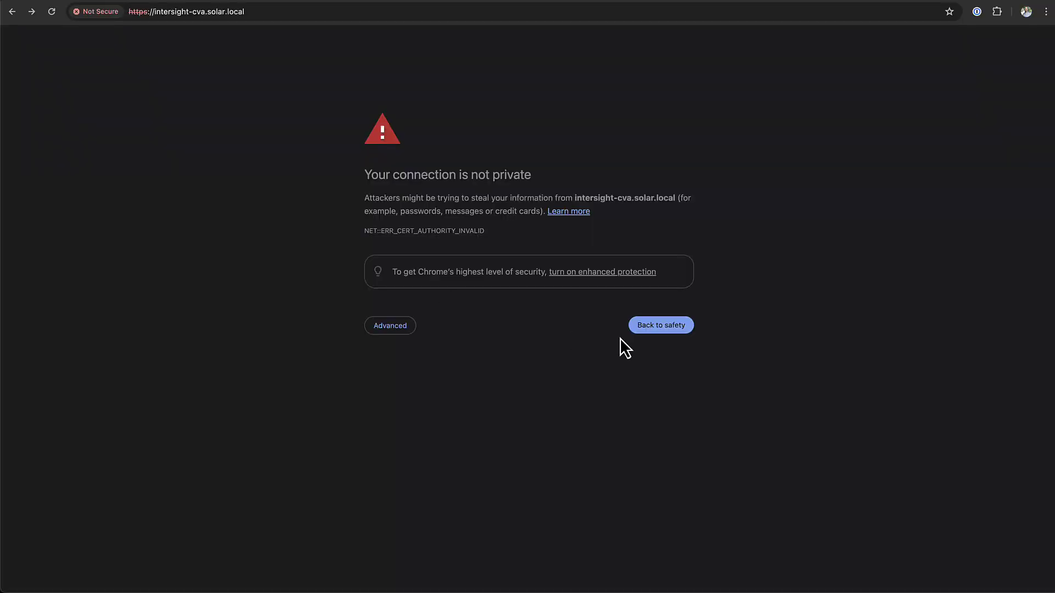
# Step: Proceed past the certificate warning and start installing the Connected Virtual Appliance
pyautogui.click(375, 330)
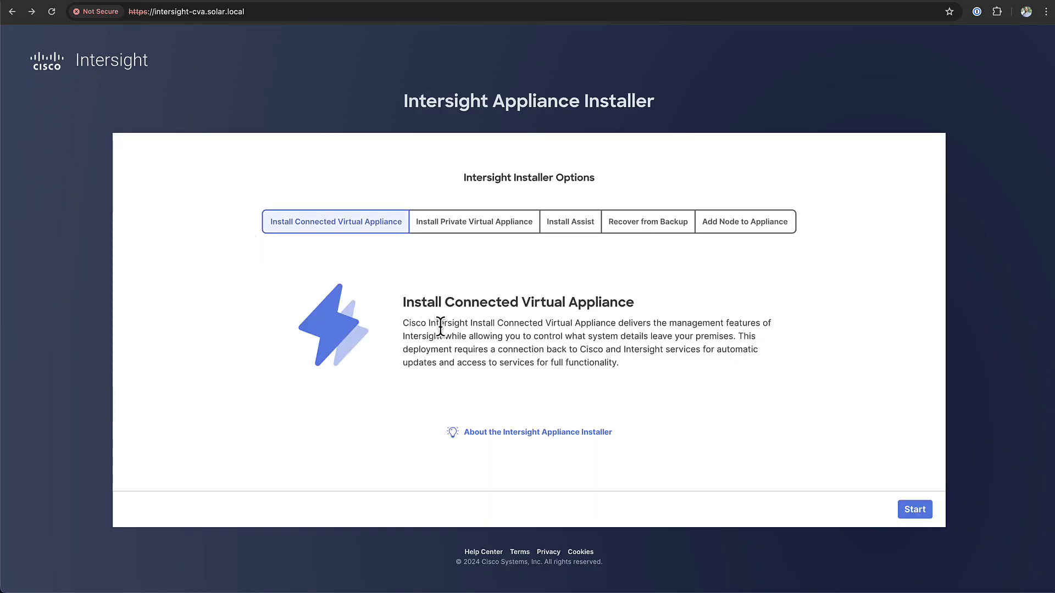
pyautogui.click(907, 511)
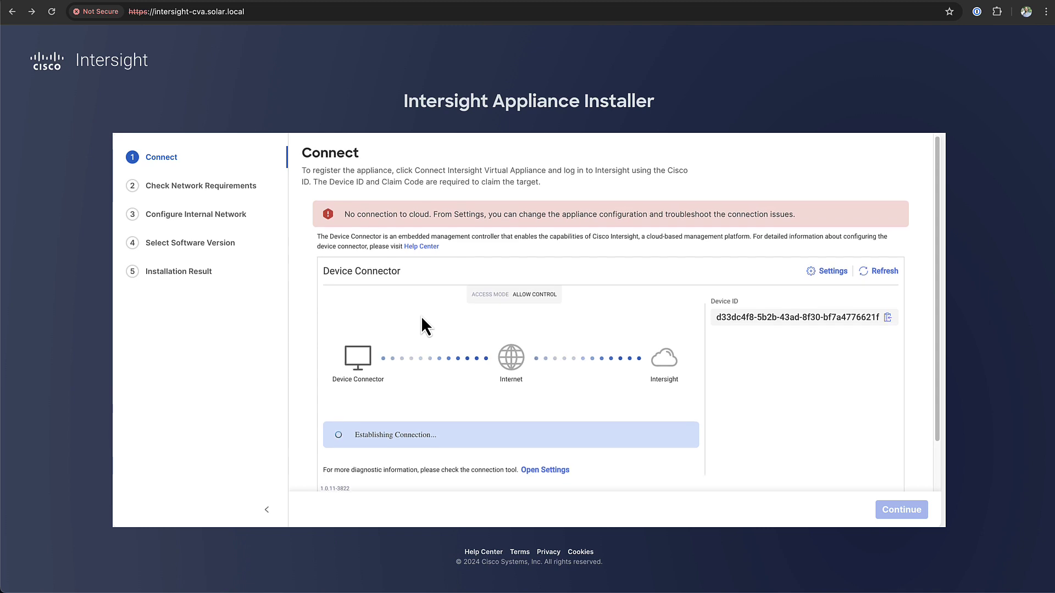
pyautogui.scroll(-2, 421, 324)
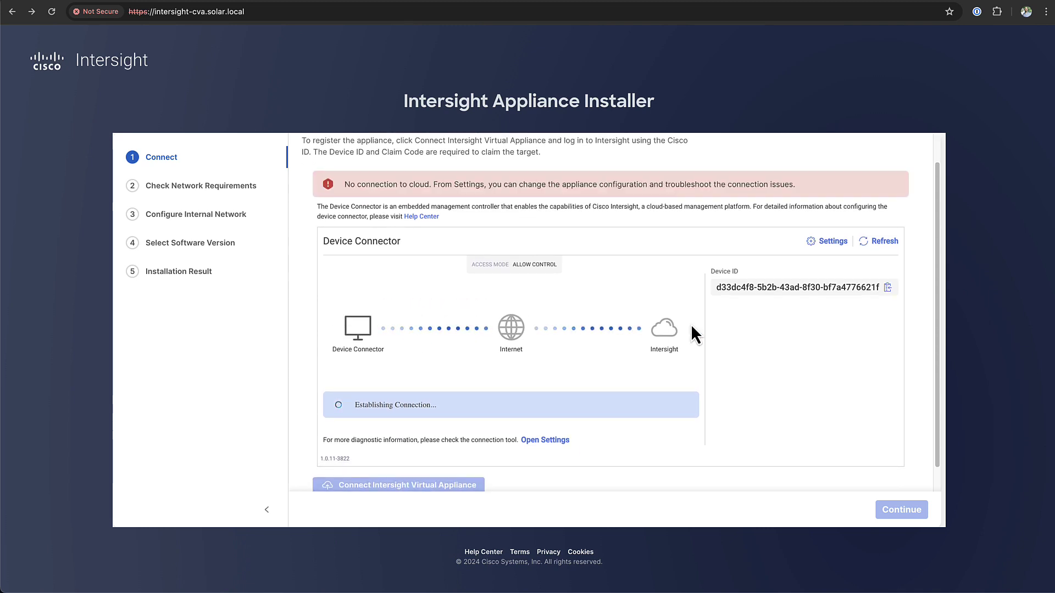
# Step: Enable proxy proxy.esl.cisco.com on port 80, copy the Device ID and refresh the connector status
pyautogui.click(829, 243)
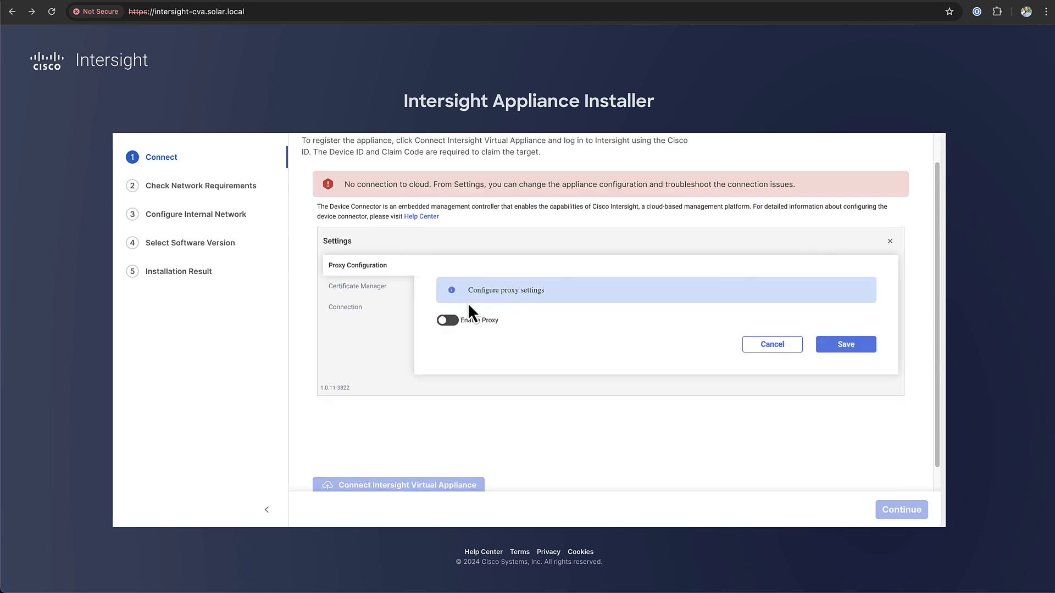
pyautogui.click(443, 323)
pyautogui.click(519, 360)
pyautogui.write('p')
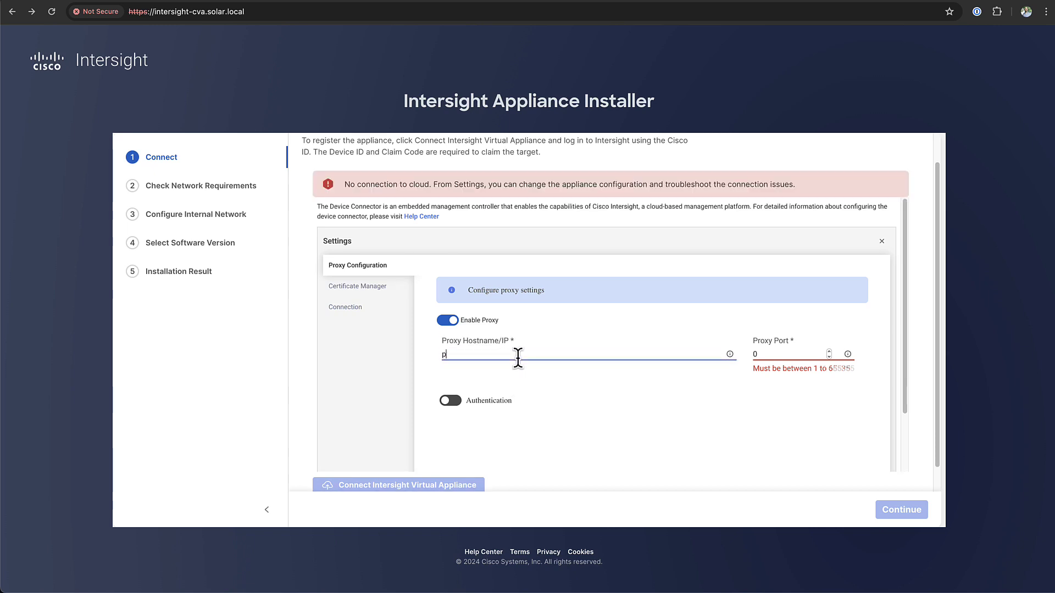
pyautogui.write('roxy.')
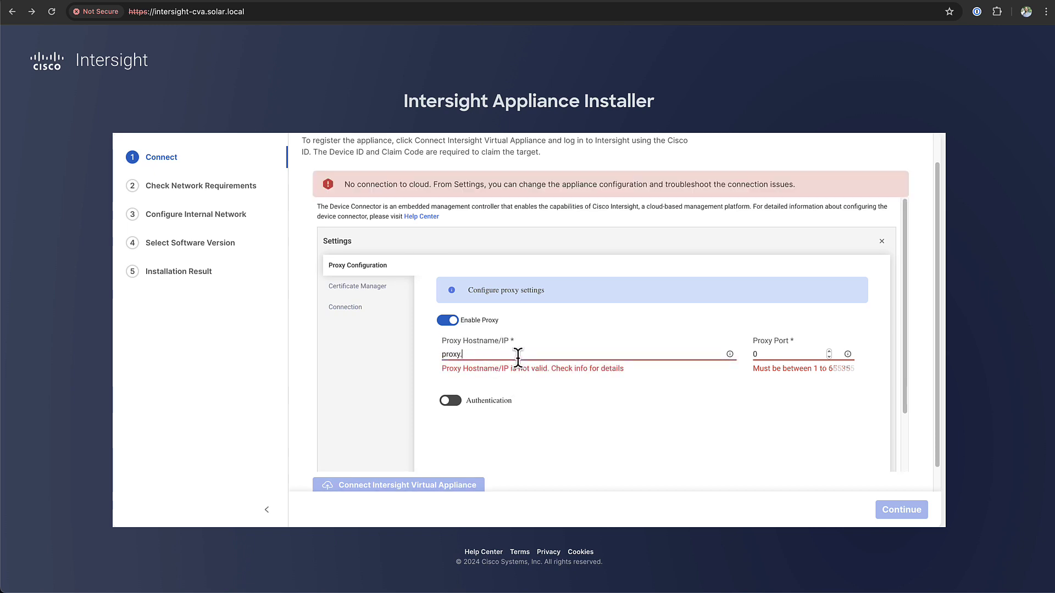
pyautogui.write('esl.cisco.com')
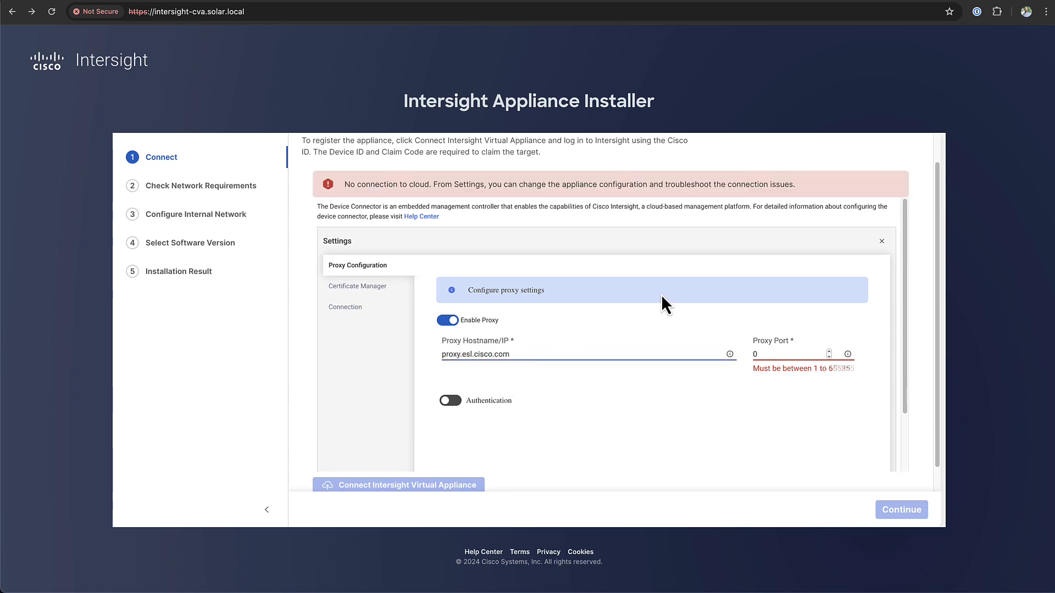
pyautogui.click(791, 356)
pyautogui.press('BackSpace')
pyautogui.write('80')
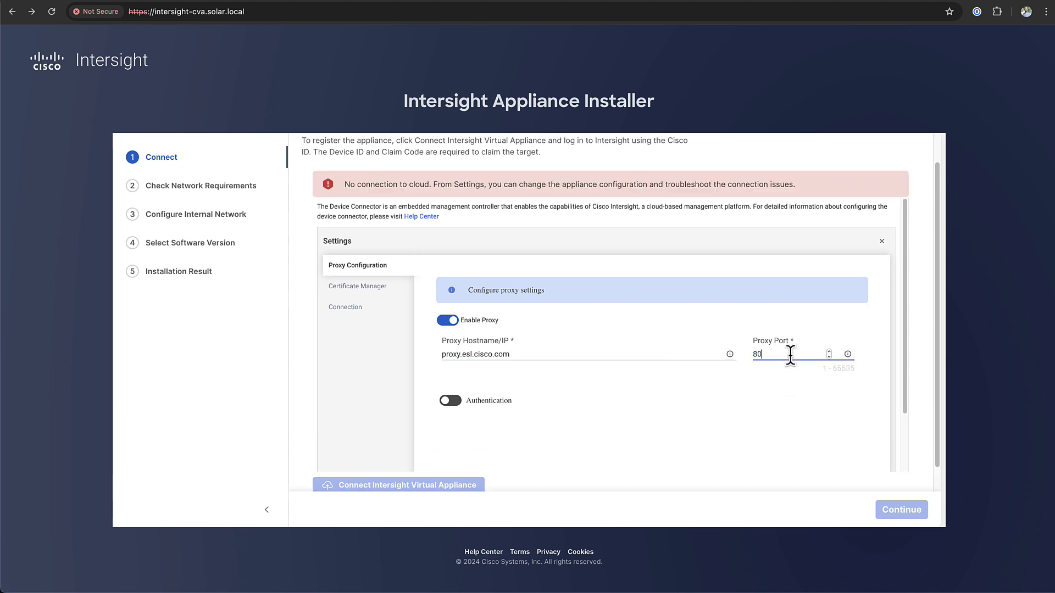
pyautogui.scroll(-3, 825, 429)
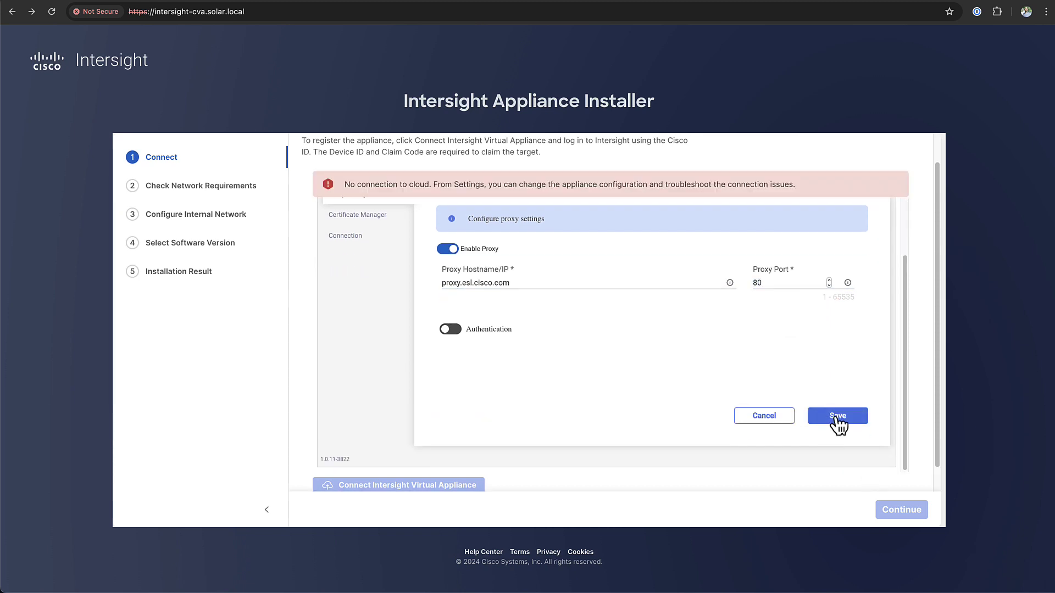
pyautogui.click(838, 417)
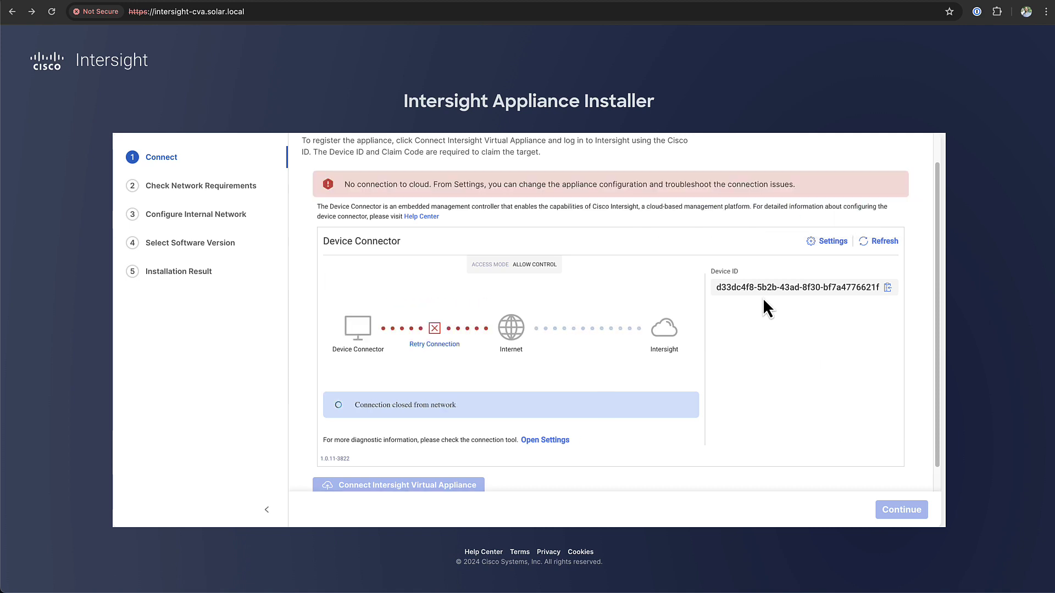
pyautogui.click(888, 288)
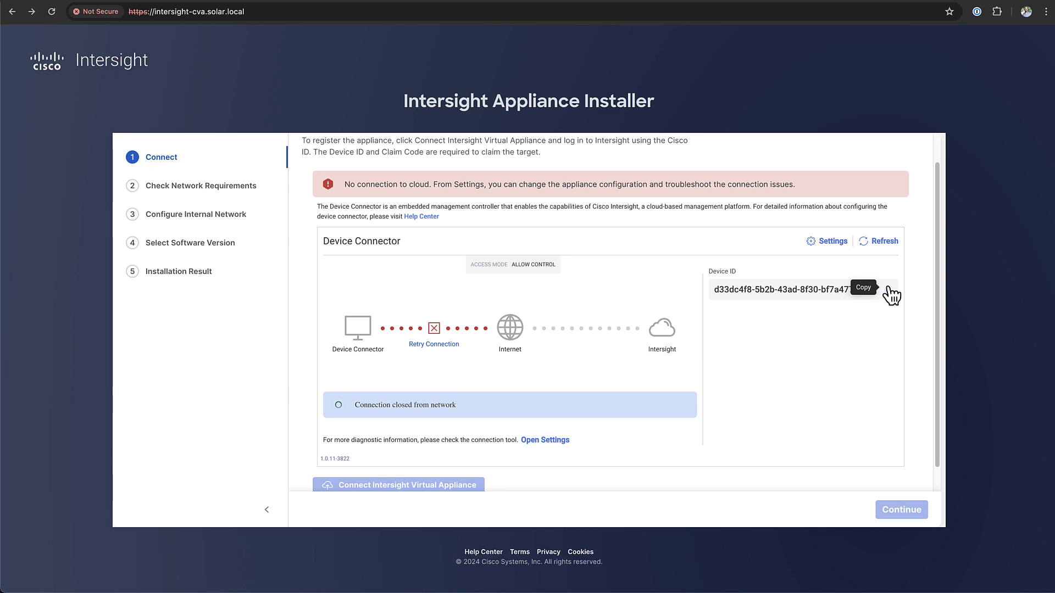
pyautogui.click(878, 244)
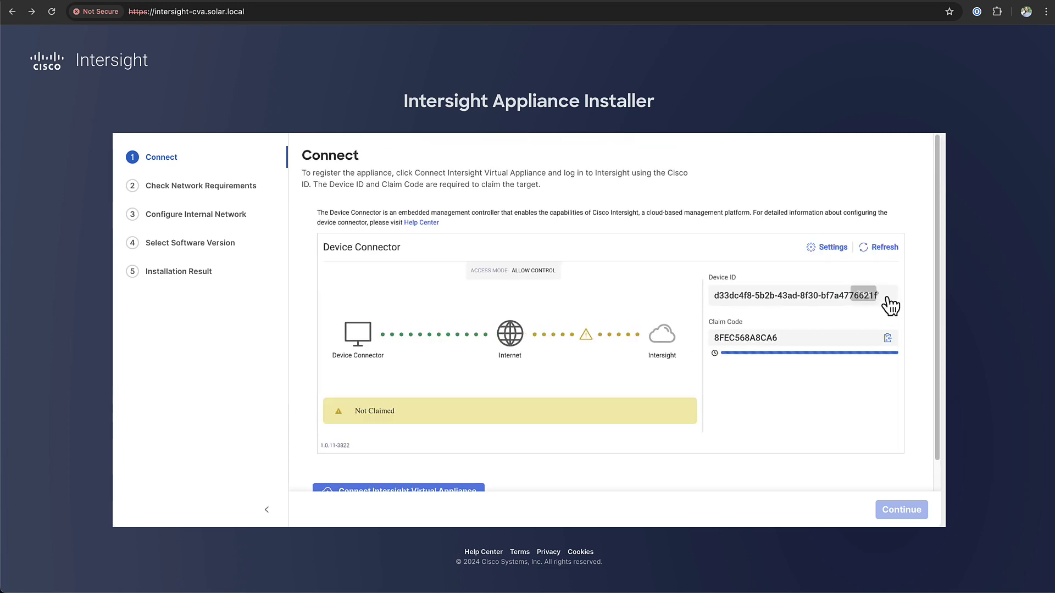
# Step: Begin claiming a new Cisco Intersight Appliance target under Admin > Targets
pyautogui.click(888, 294)
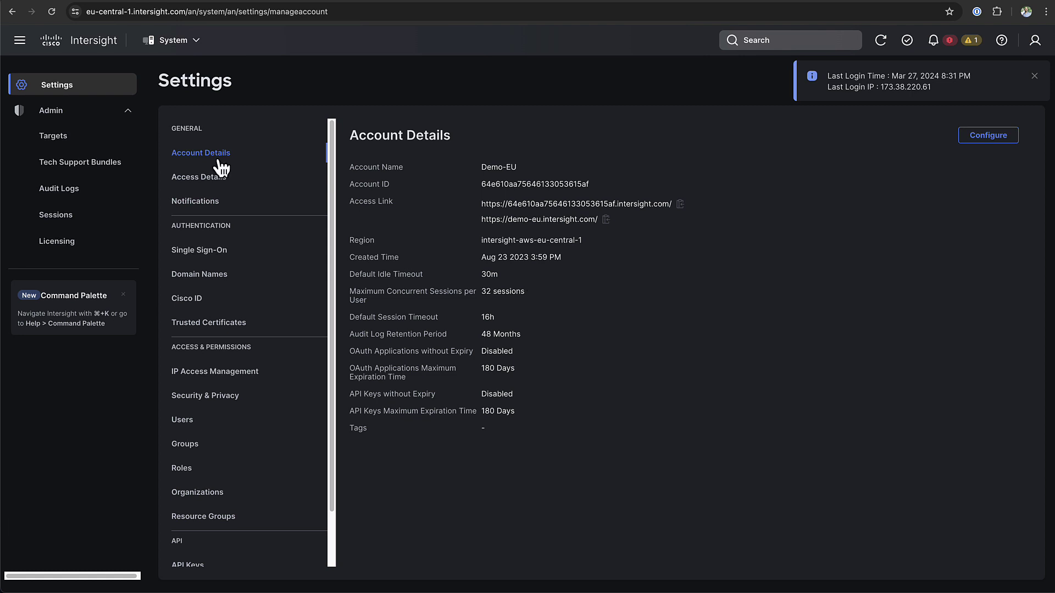
pyautogui.click(65, 144)
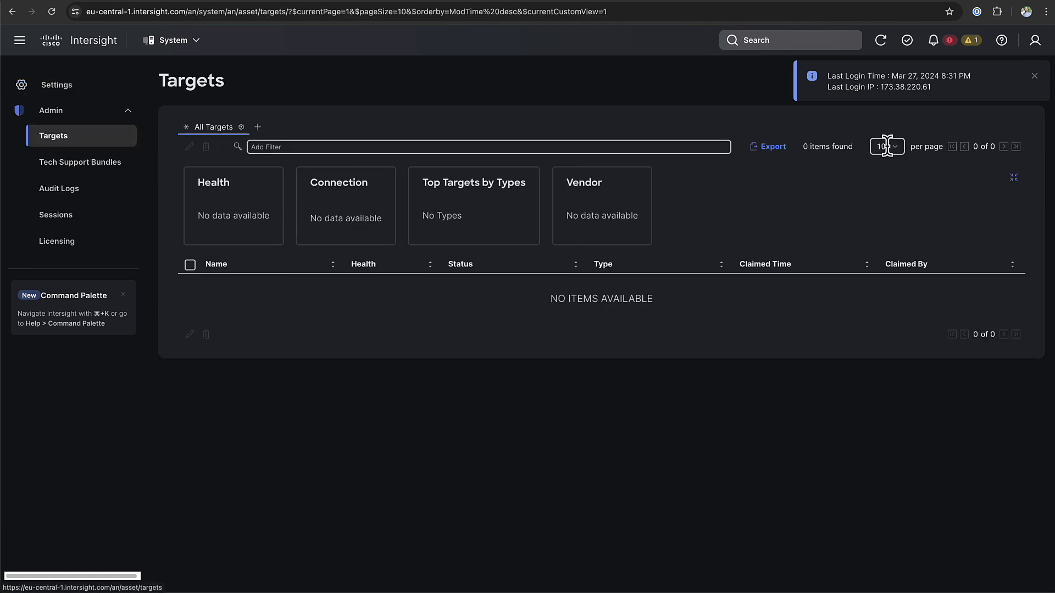
pyautogui.click(1034, 76)
pyautogui.click(1017, 83)
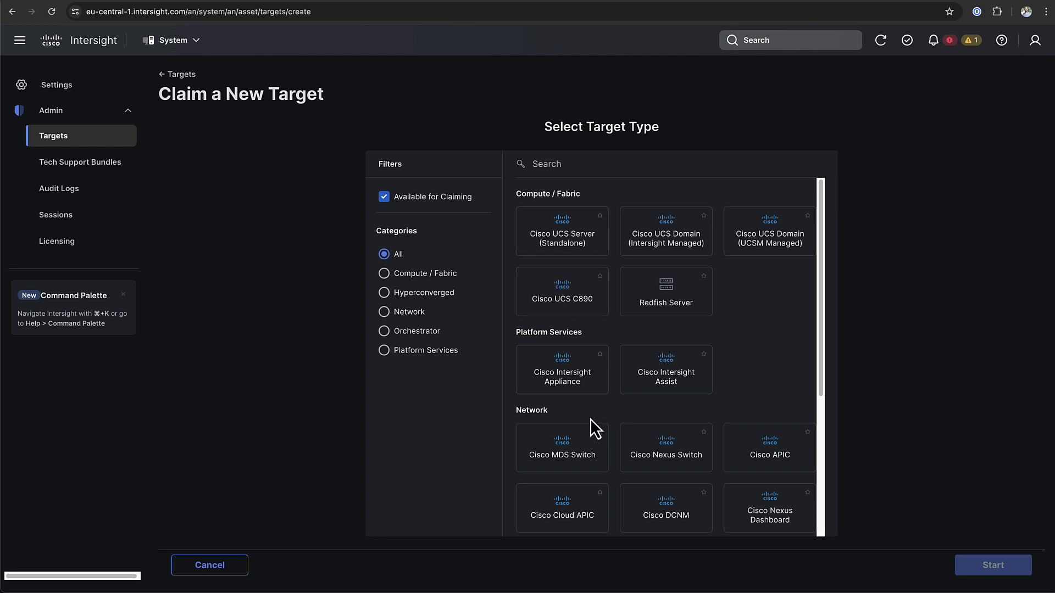
pyautogui.click(559, 385)
pyautogui.click(993, 566)
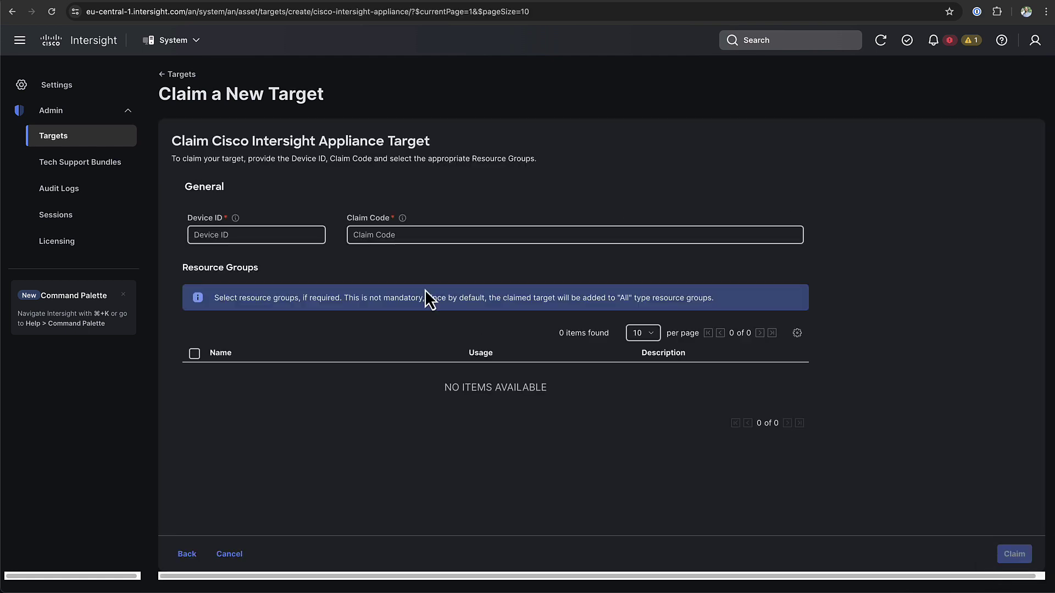
# Step: Submit the claim with the appliance's Device ID and Claim Code, then continue the installer
pyautogui.click(270, 236)
pyautogui.press('super+v')
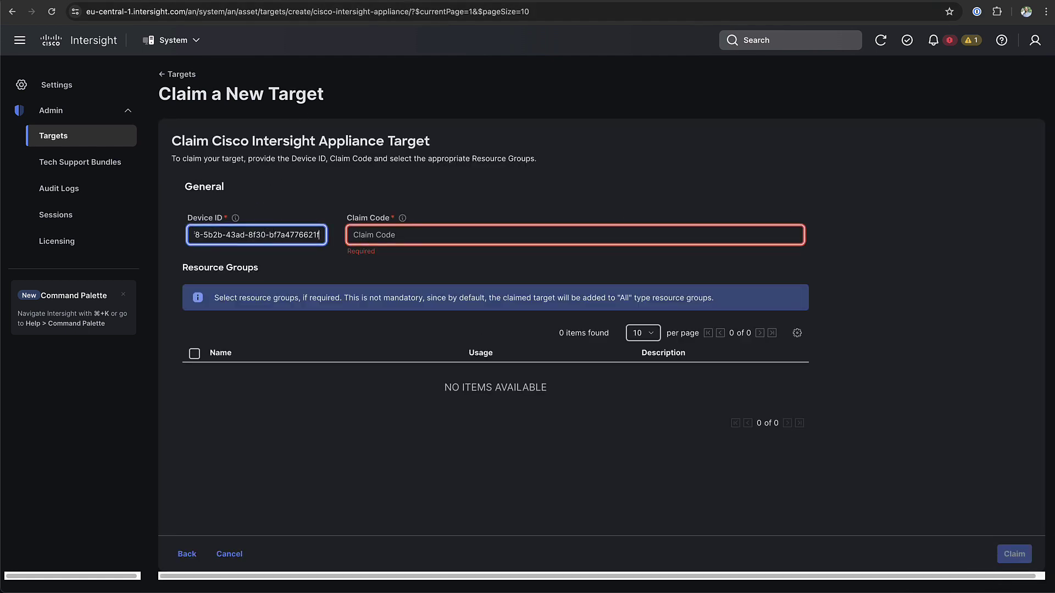
pyautogui.press('super+Tab')
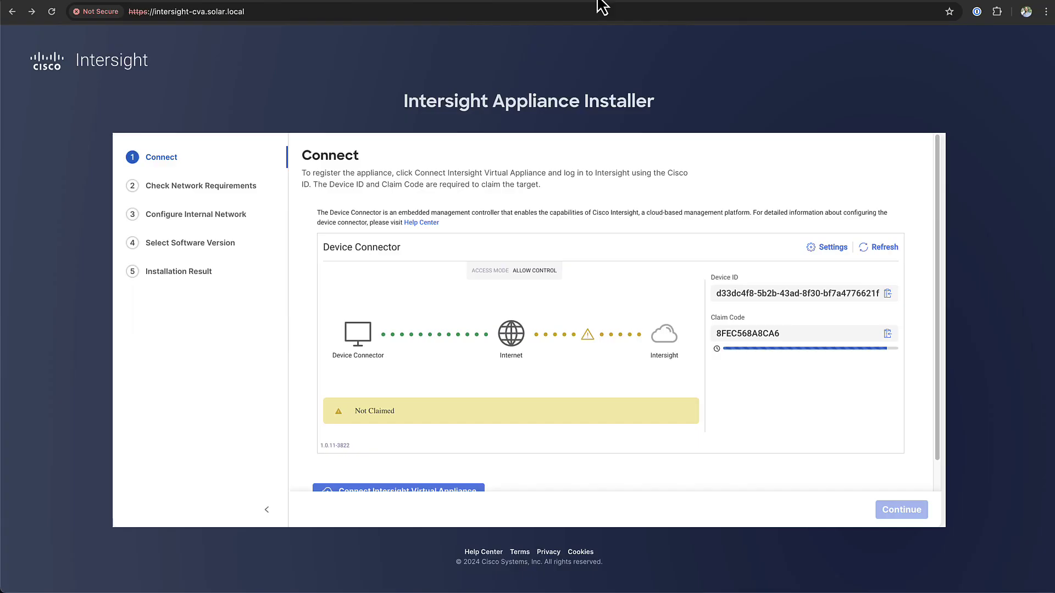
pyautogui.click(879, 341)
pyautogui.press('super+Tab')
pyautogui.click(678, 234)
pyautogui.press('super+v')
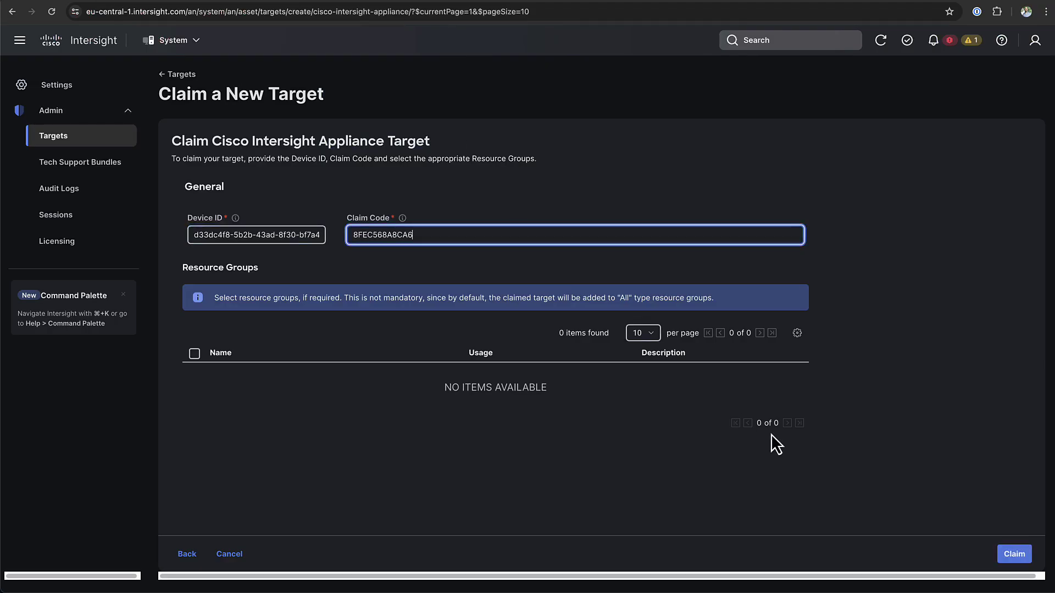
pyautogui.click(1012, 555)
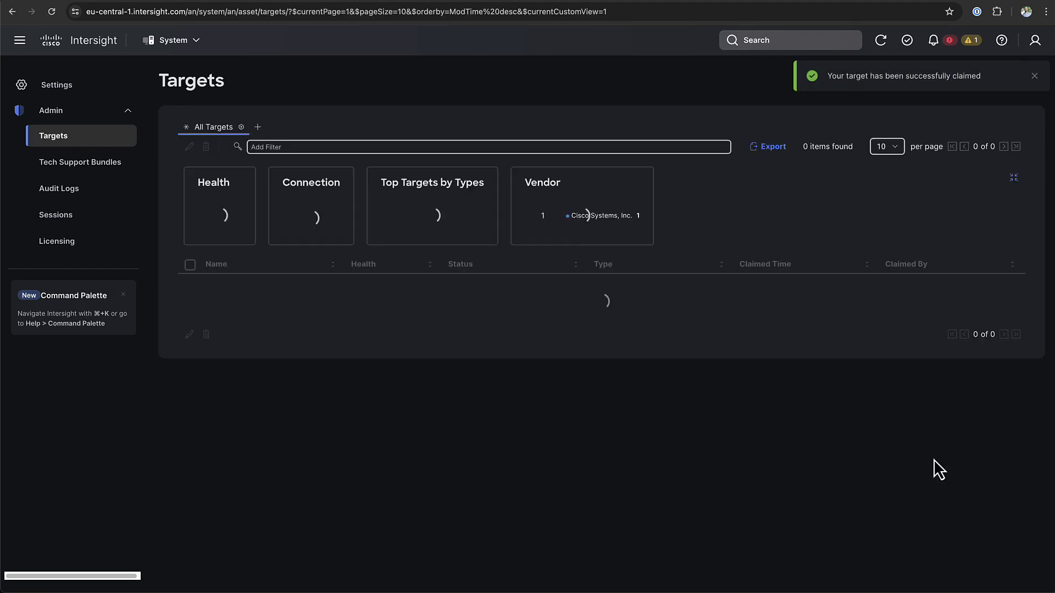
pyautogui.press('super+Tab')
pyautogui.click(905, 512)
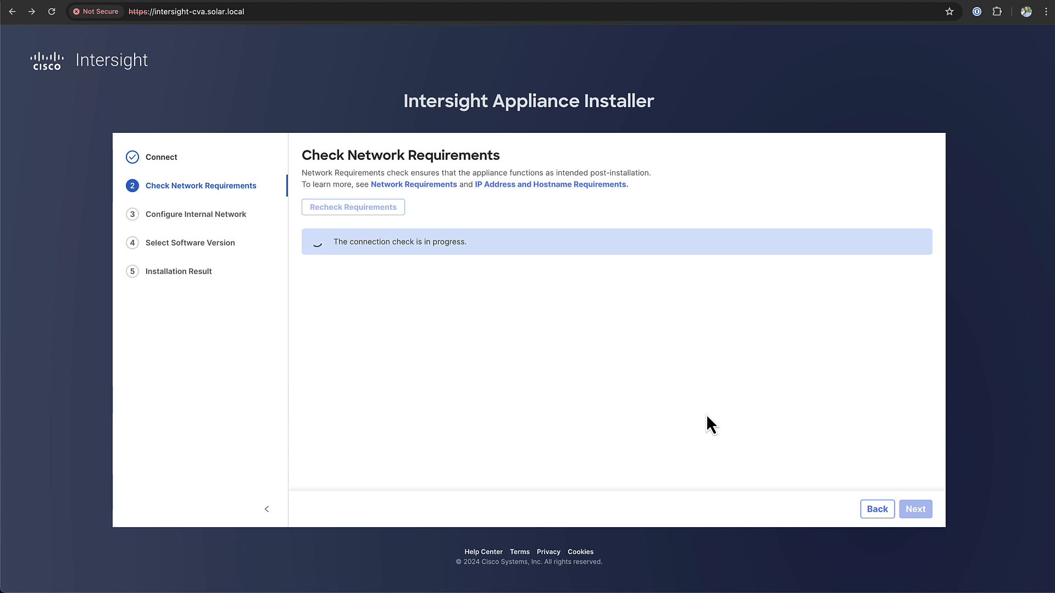
# Step: Pass the network checks and keep the default 172.17.48.0/20 internal network
pyautogui.scroll(-2, 793, 420)
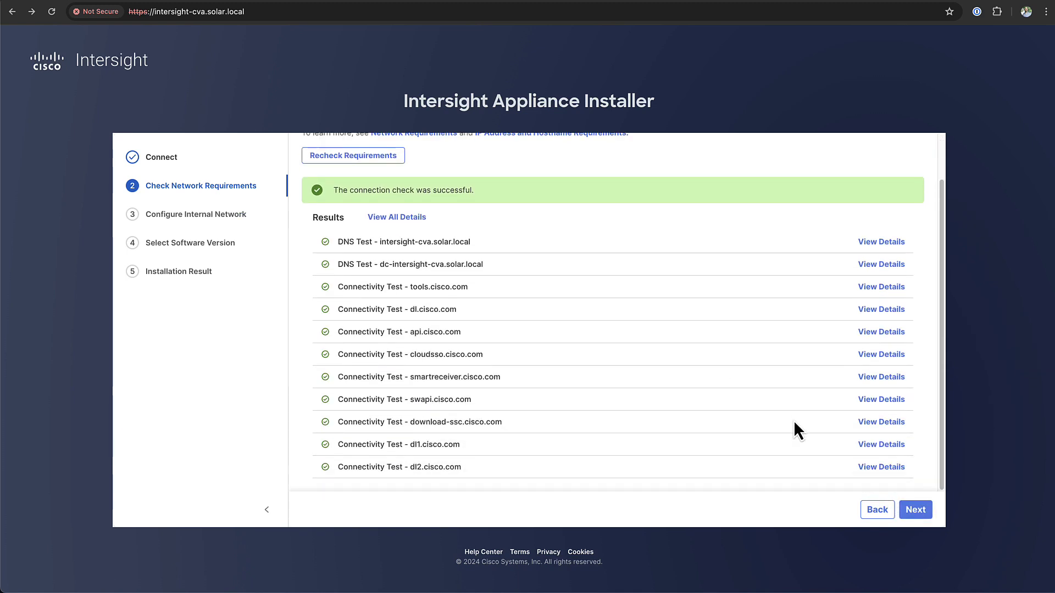
pyautogui.click(928, 511)
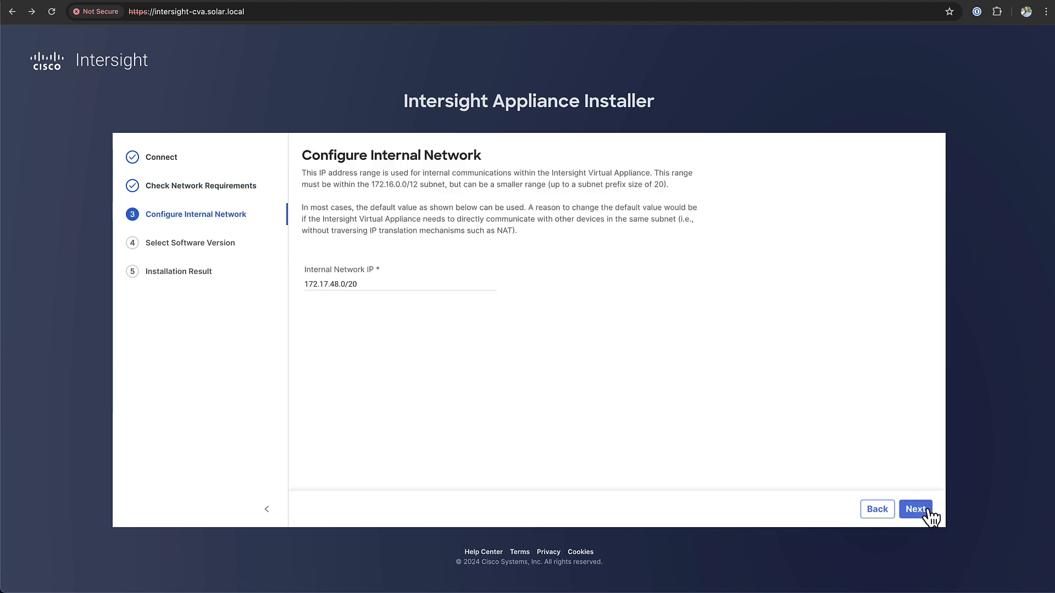
pyautogui.click(927, 510)
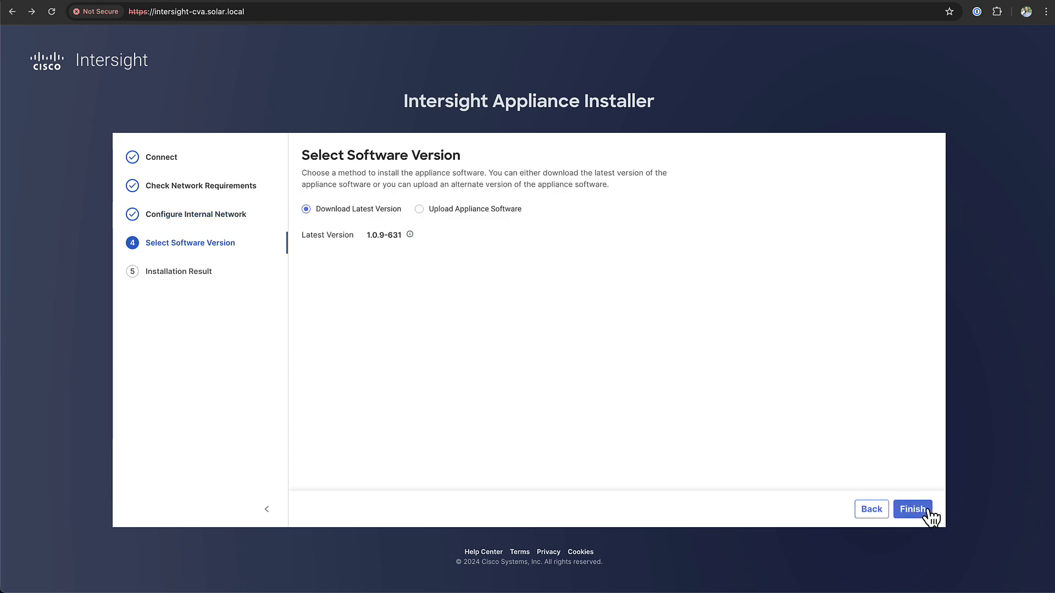
# Step: Keep Download Latest Version and install appliance software 1.0.9-631
pyautogui.click(912, 509)
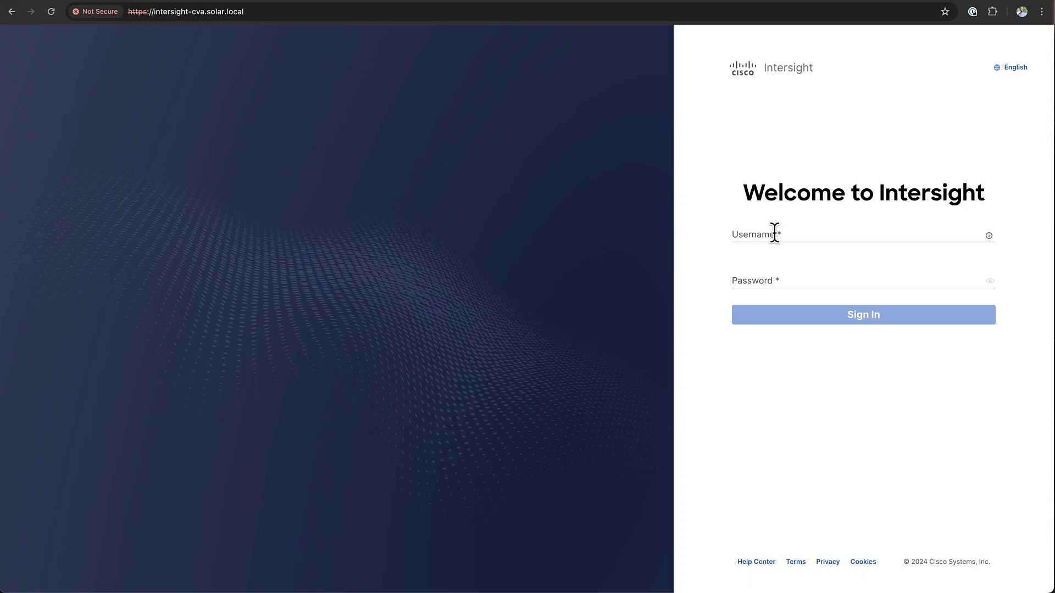
# Step: Sign in as admin with the account password, start setup, and keep data collection enabled
pyautogui.click(775, 235)
pyautogui.write('admin')
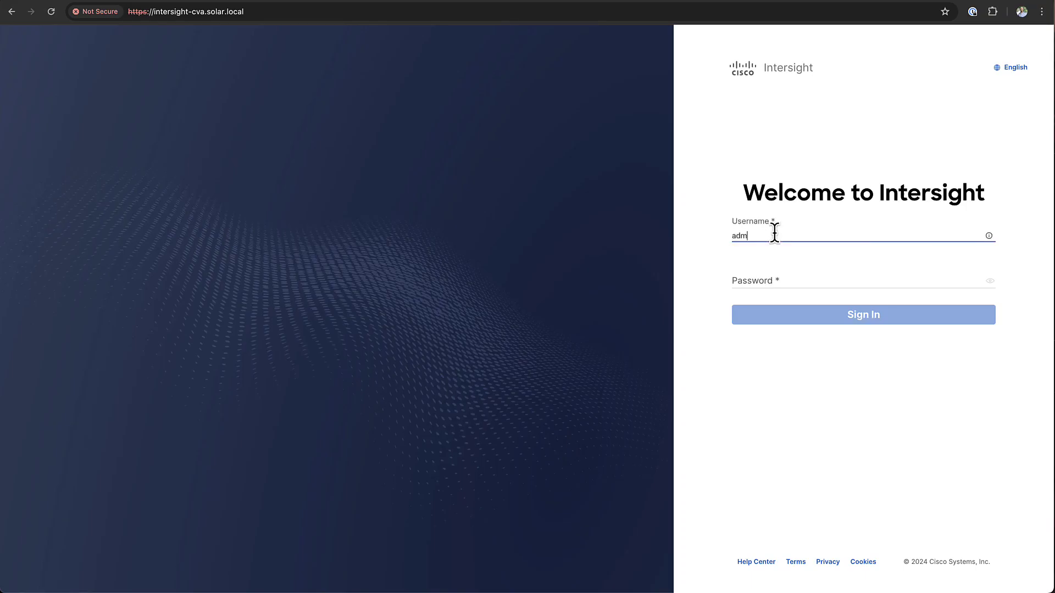
pyautogui.press('Tab')
pyautogui.write('************')
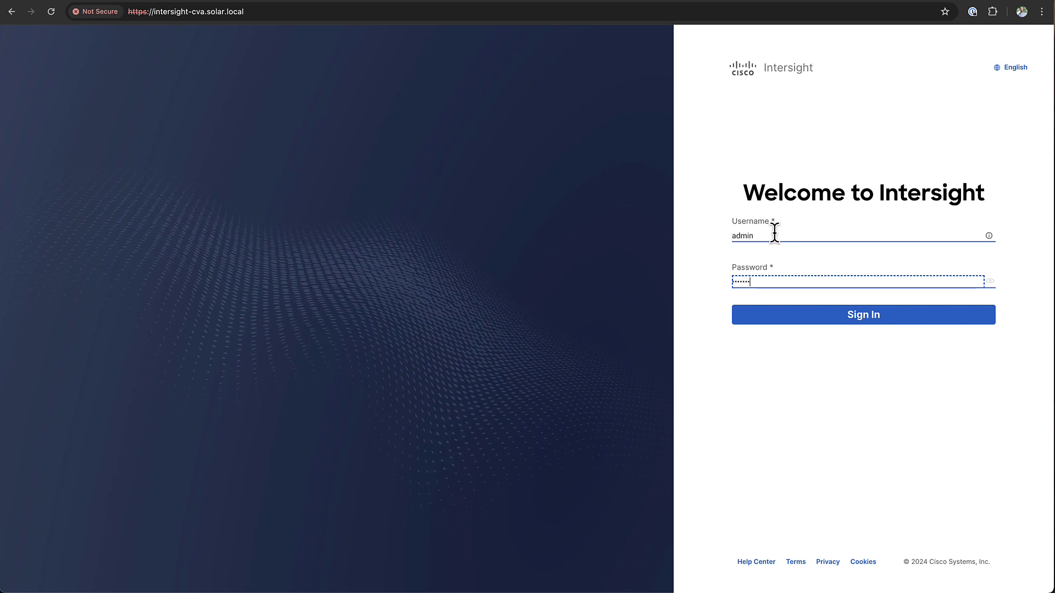
pyautogui.press('Return')
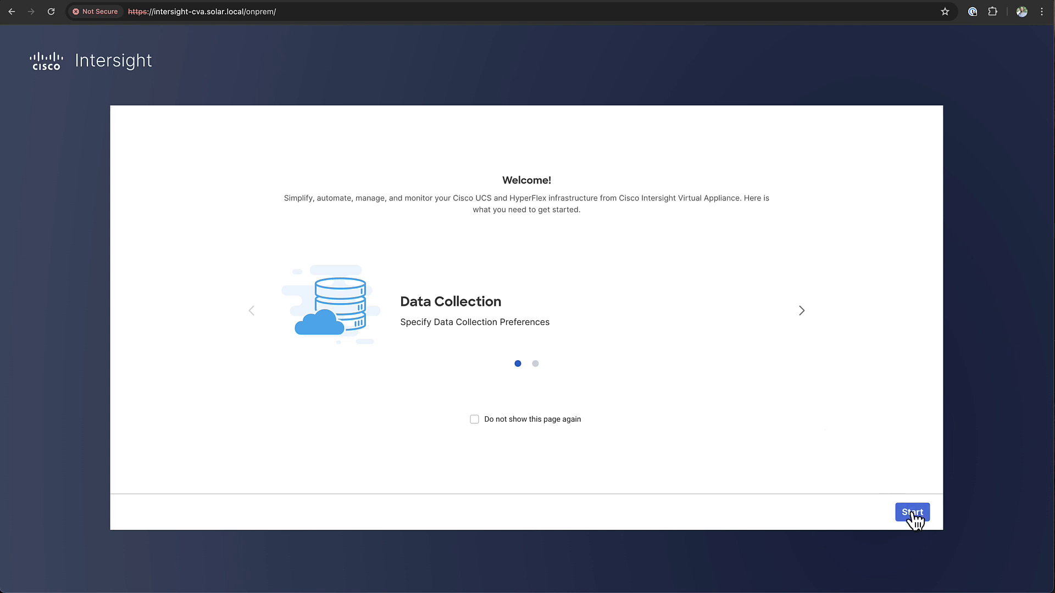
pyautogui.click(912, 513)
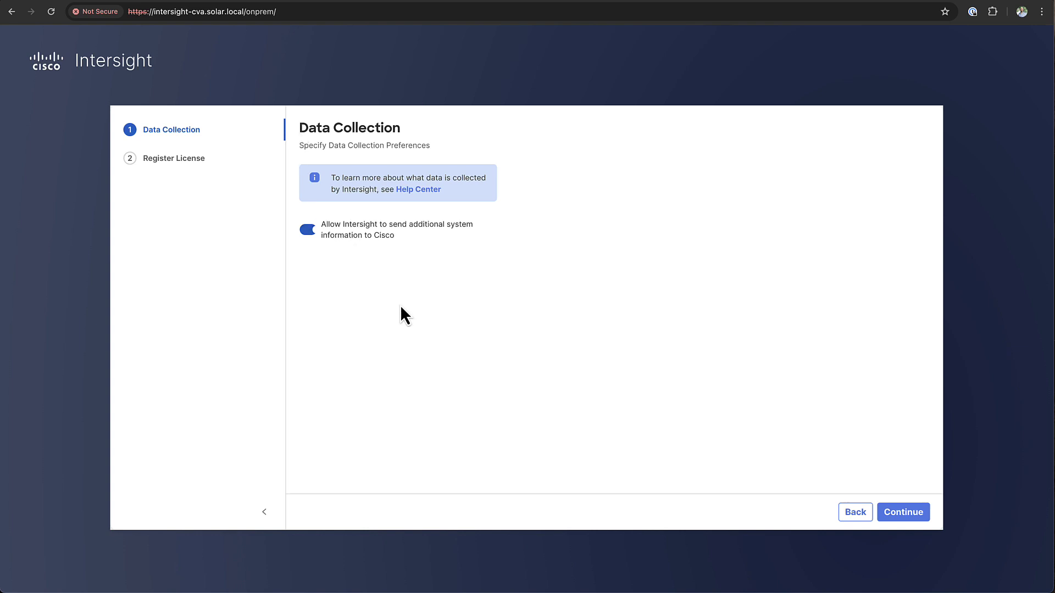
pyautogui.click(901, 515)
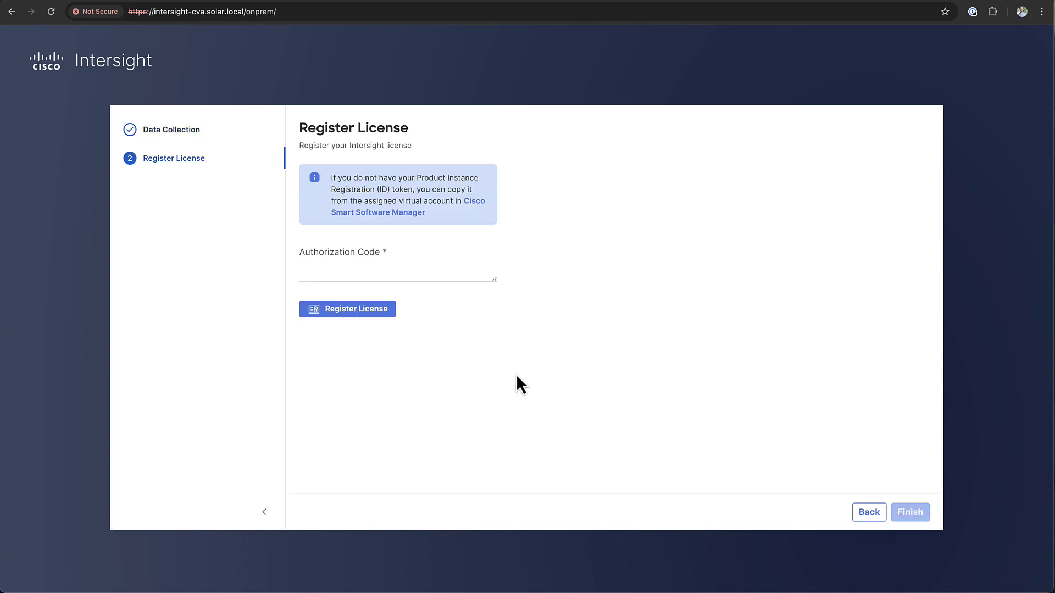
# Step: Load Cisco Smart Software Licensing from software.cisco.com in a new browser tab
pyautogui.hotkey('ctrl', 't')
pyautogui.write('softw')
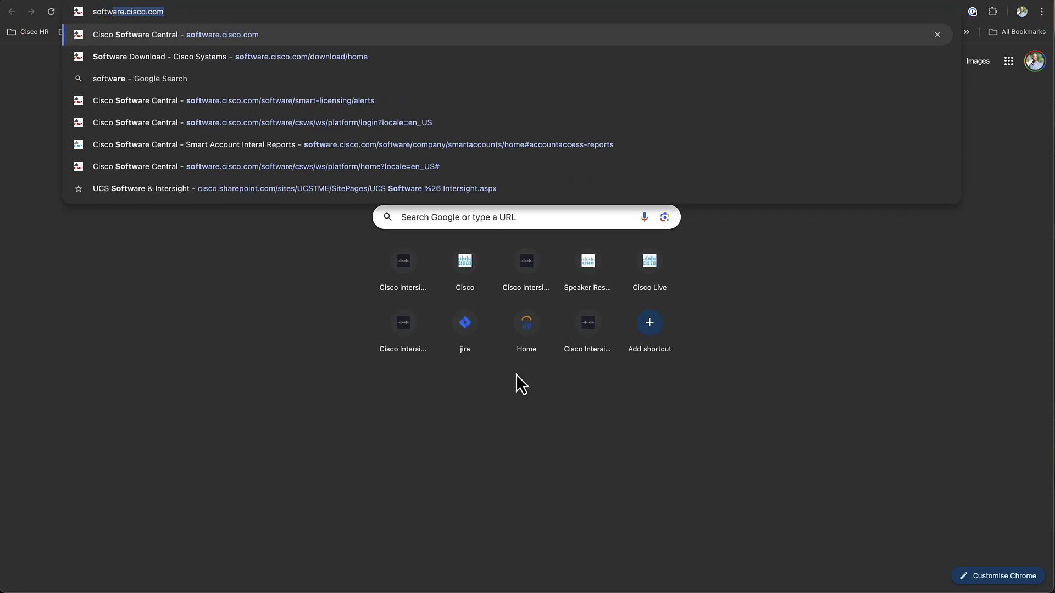
pyautogui.press('Down')
pyautogui.press('Down')
pyautogui.press('Down')
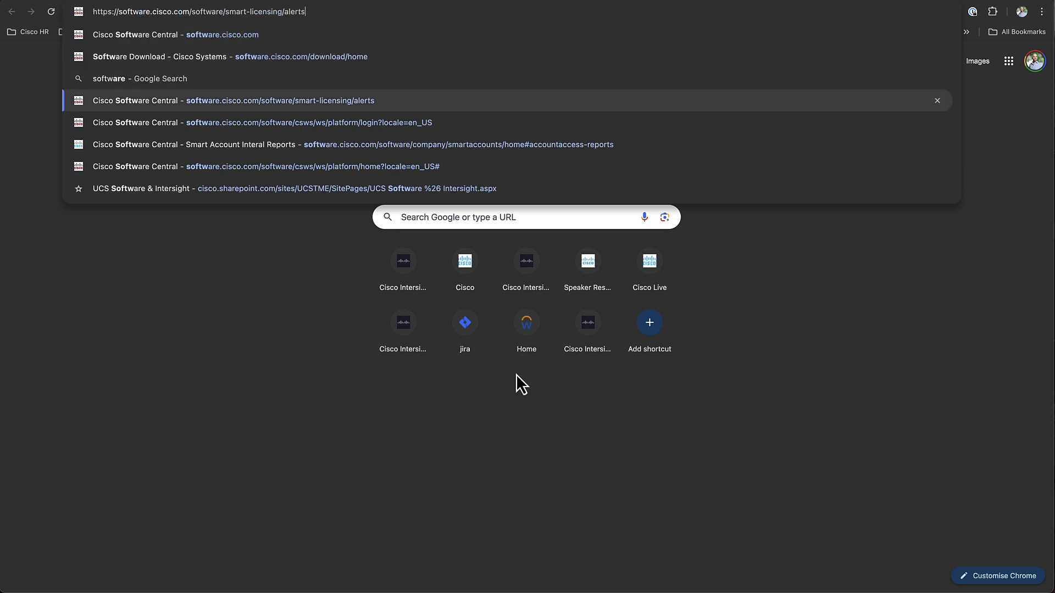
pyautogui.press('Return')
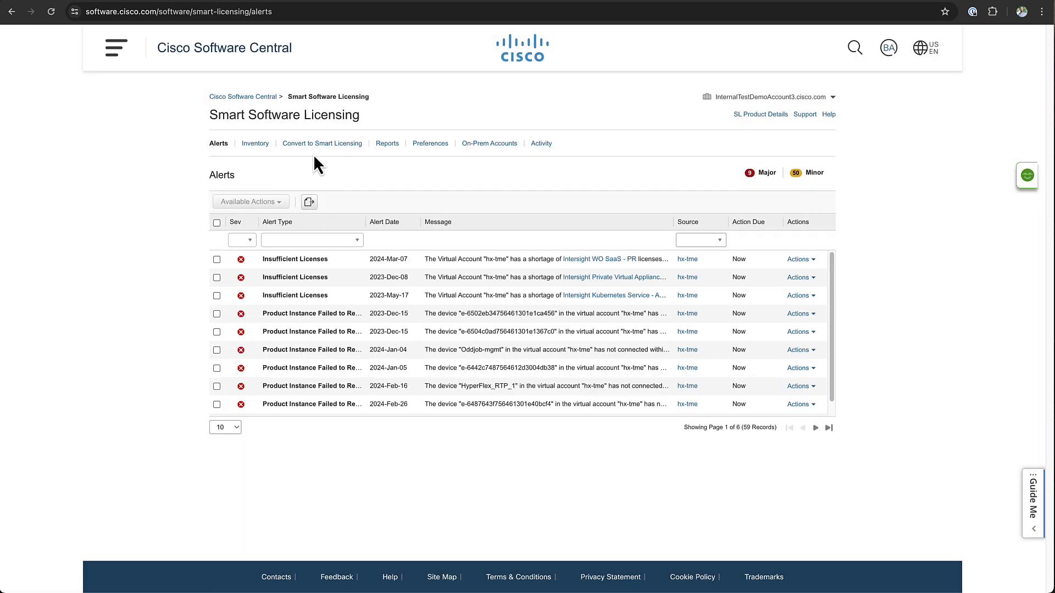
# Step: Create a registration token described 'intersight cva' in Inventory and reveal its full text
pyautogui.click(247, 145)
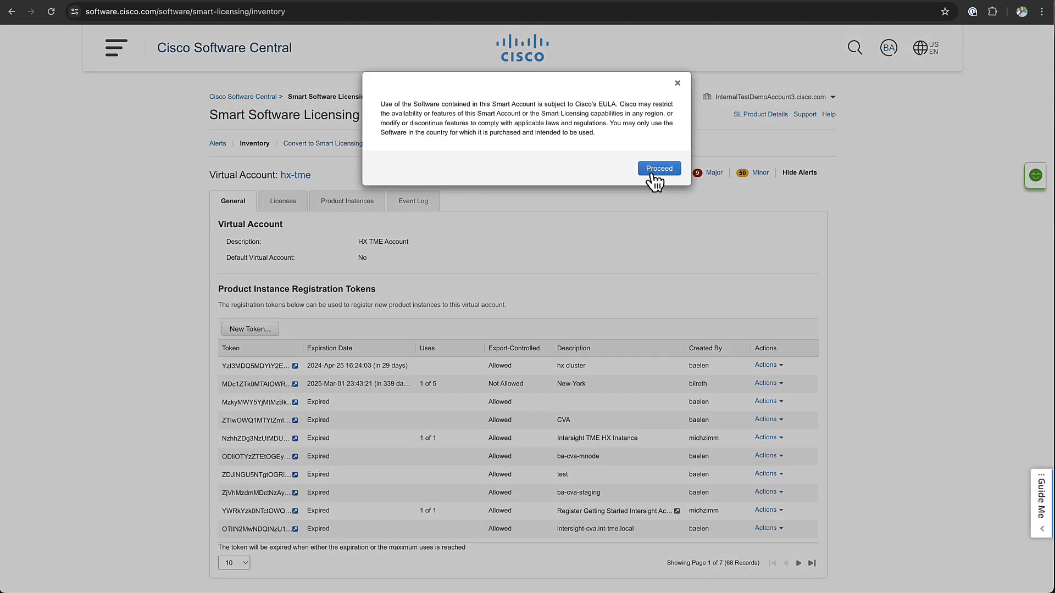
pyautogui.click(655, 175)
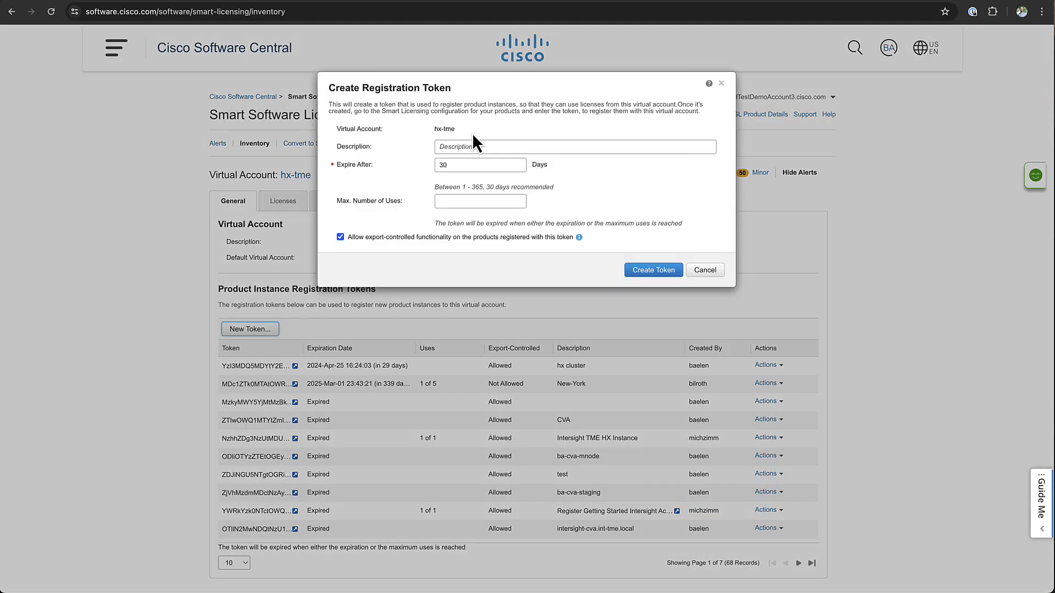
pyautogui.click(466, 146)
pyautogui.write('intersight cva')
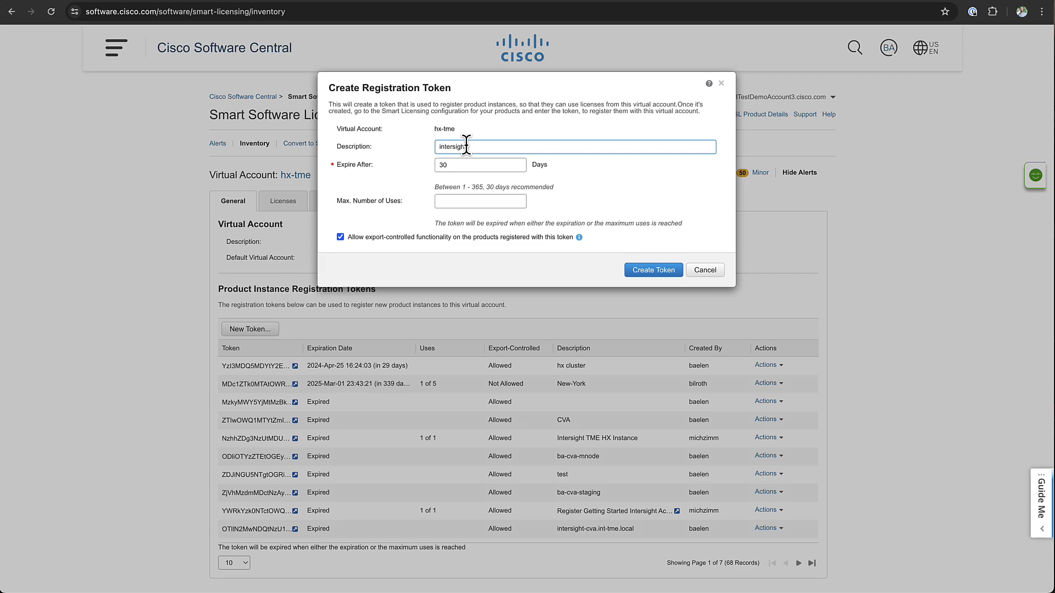
pyautogui.click(669, 279)
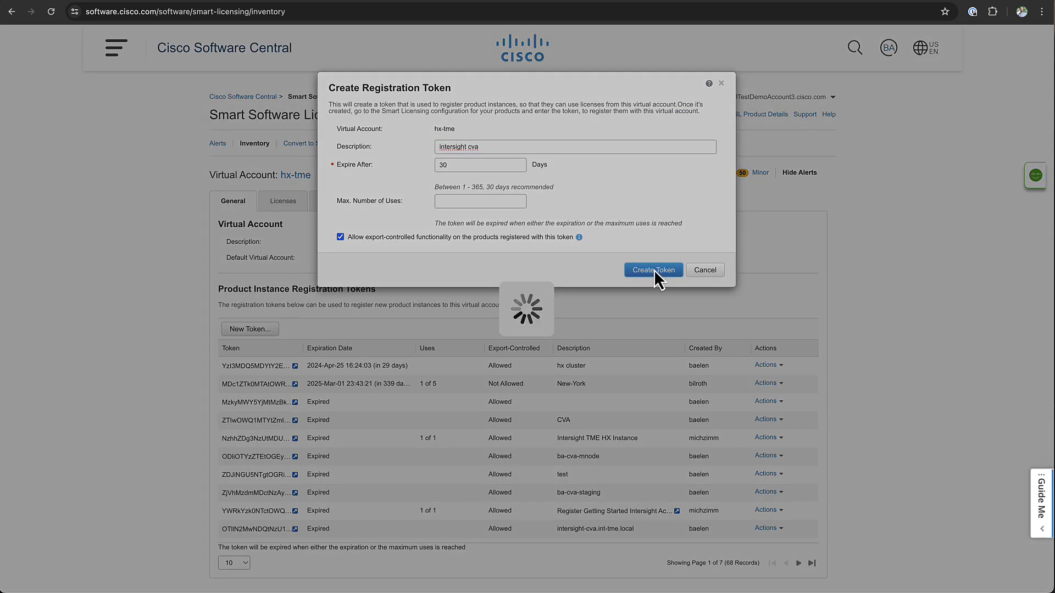
pyautogui.click(295, 367)
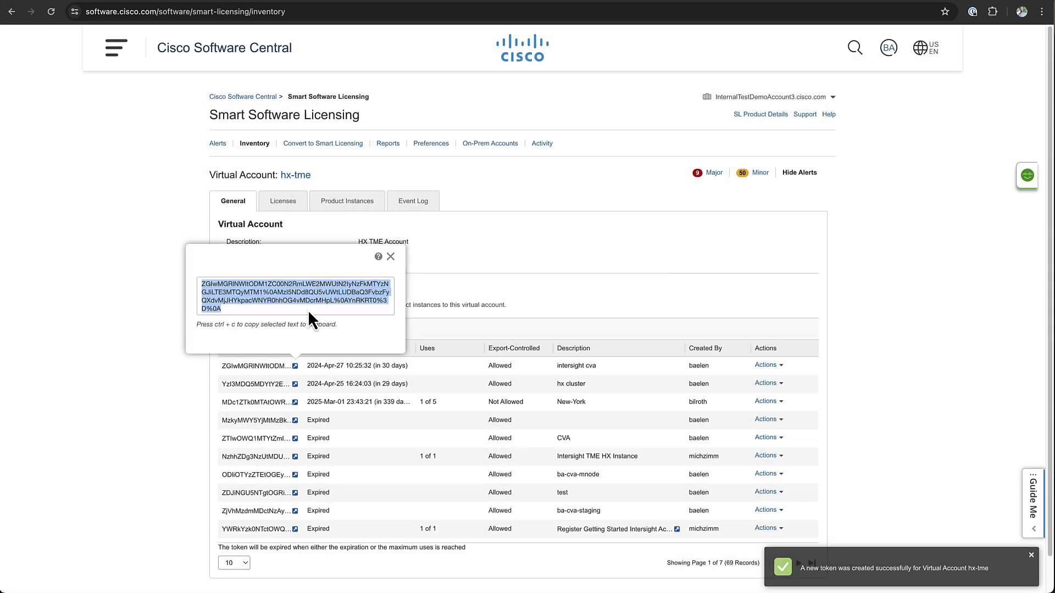
# Step: Register the license with the copied token as Authorization Code, then finish setup
pyautogui.click(670, 3)
pyautogui.click(389, 273)
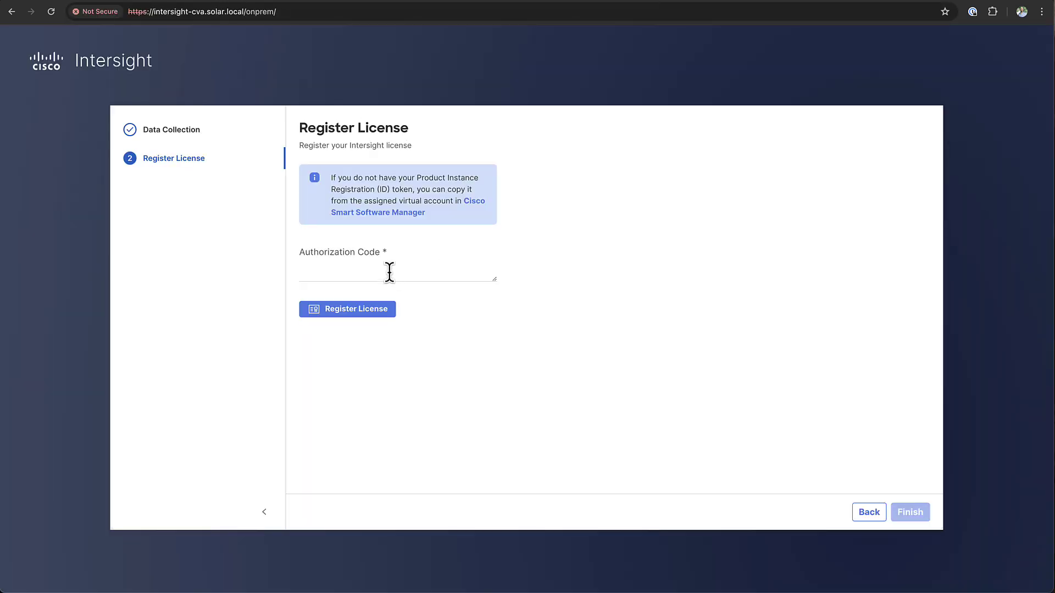
pyautogui.press('super+v')
pyautogui.click(385, 306)
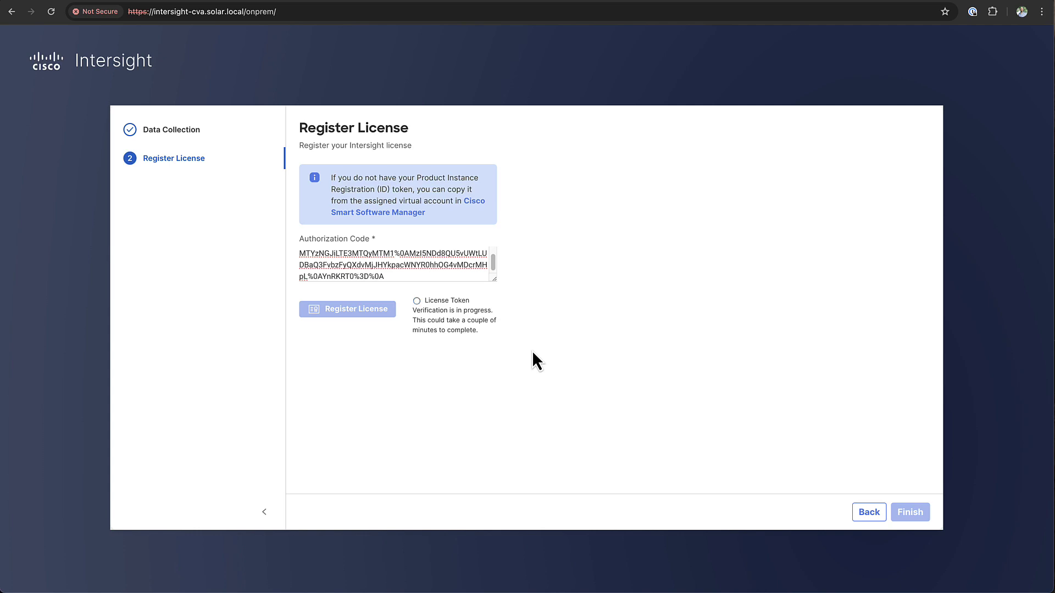
pyautogui.click(896, 514)
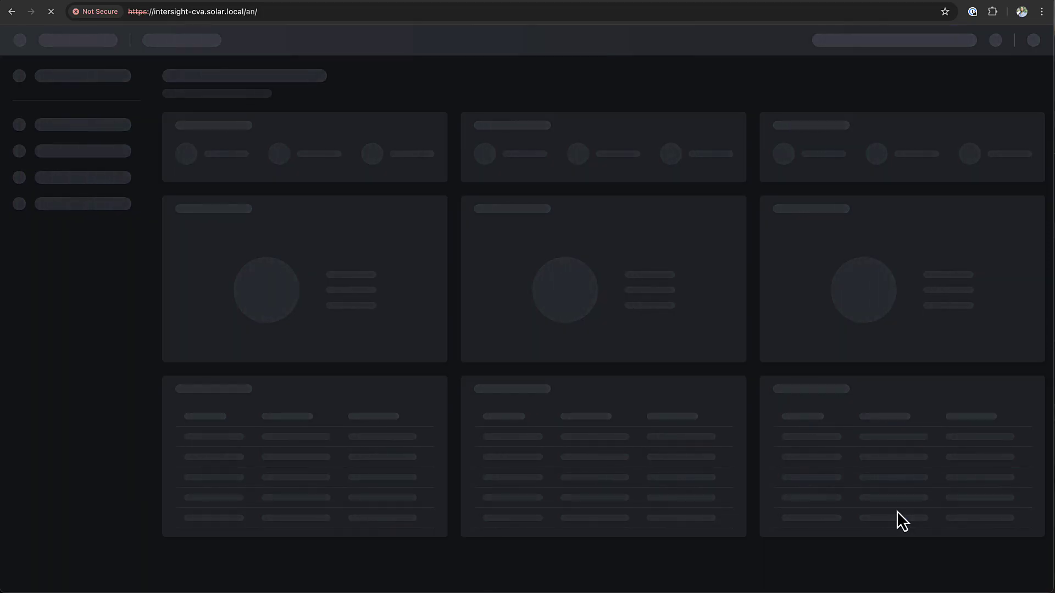